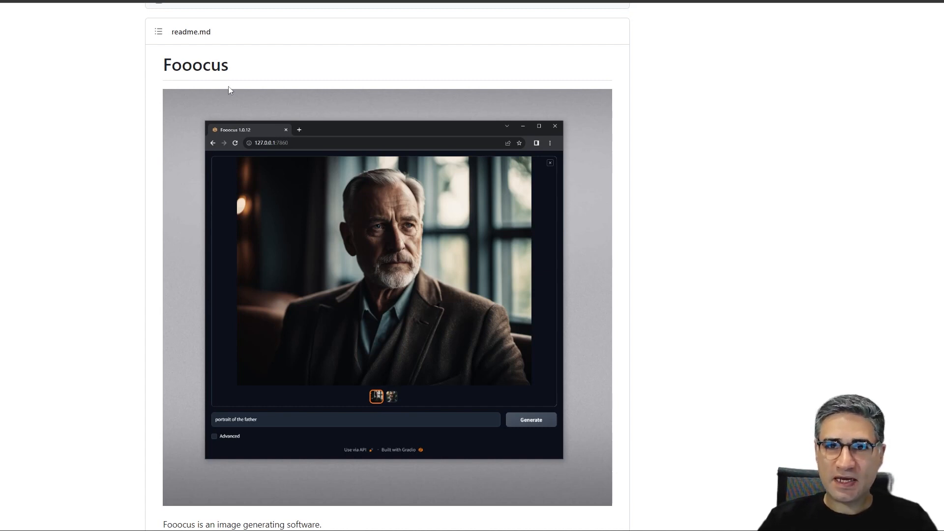
{"action": "scroll", "coordinate": [228, 86], "scroll_direction": "down", "scroll_amount": 3}
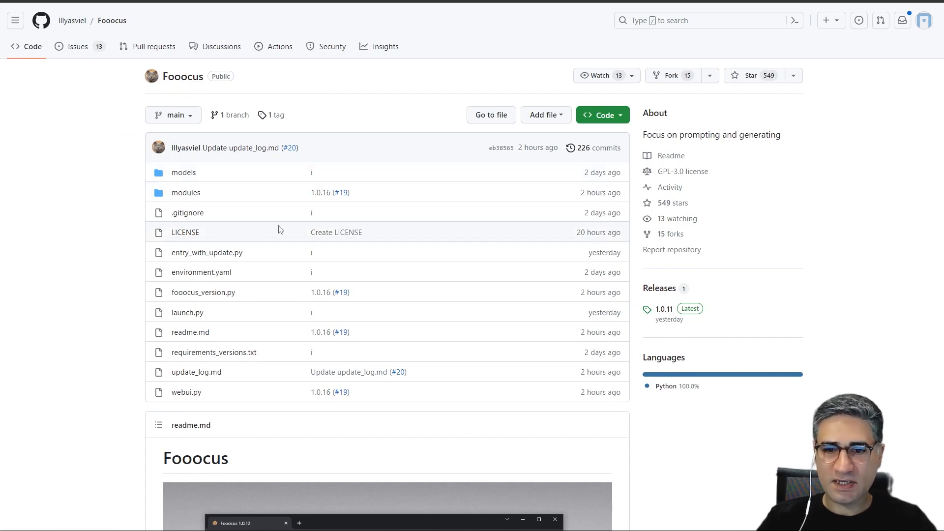
{"action": "scroll", "coordinate": [284, 233], "scroll_direction": "down", "scroll_amount": 5}
{"action": "scroll", "coordinate": [281, 230], "scroll_direction": "down", "scroll_amount": 5}
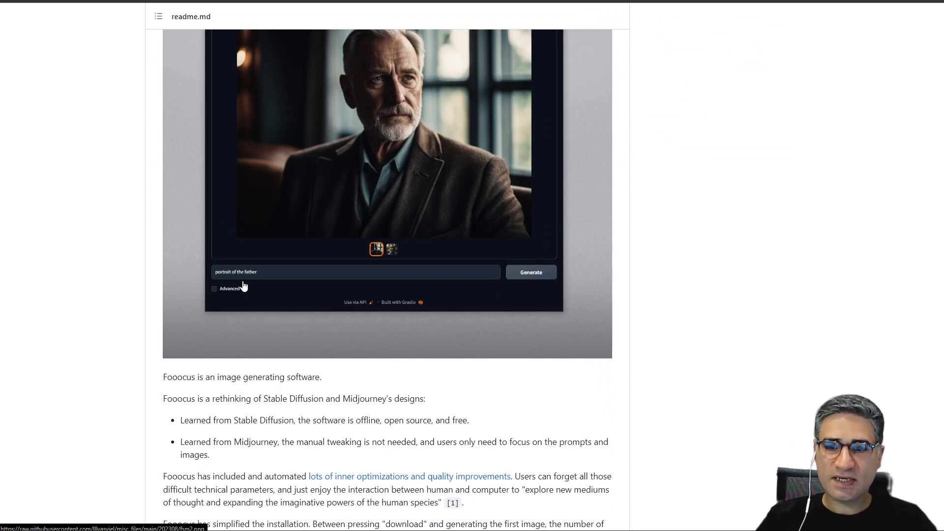
{"action": "scroll", "coordinate": [269, 336], "scroll_direction": "down", "scroll_amount": 3}
- Enlarge the readme and highlight the sentence 'Fooocus is an image generating software'
{"action": "key", "text": "ctrl+plus"}
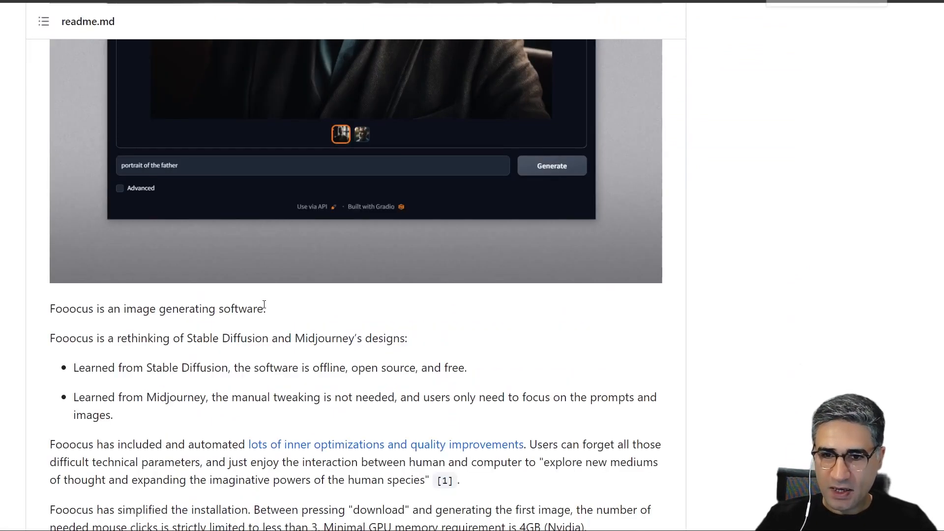
{"action": "scroll", "coordinate": [67, 248], "scroll_direction": "up", "scroll_amount": 1}
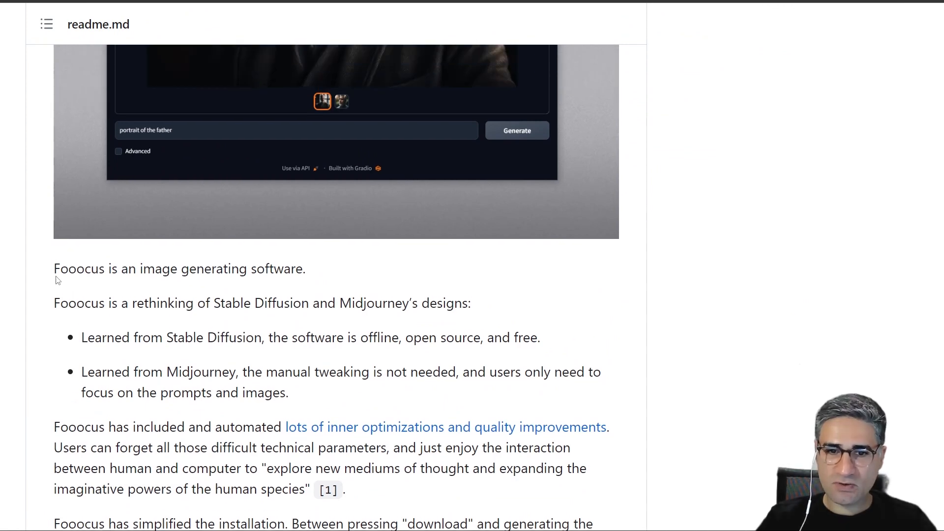
{"action": "left_click_drag", "start_coordinate": [54, 270], "coordinate": [311, 277]}
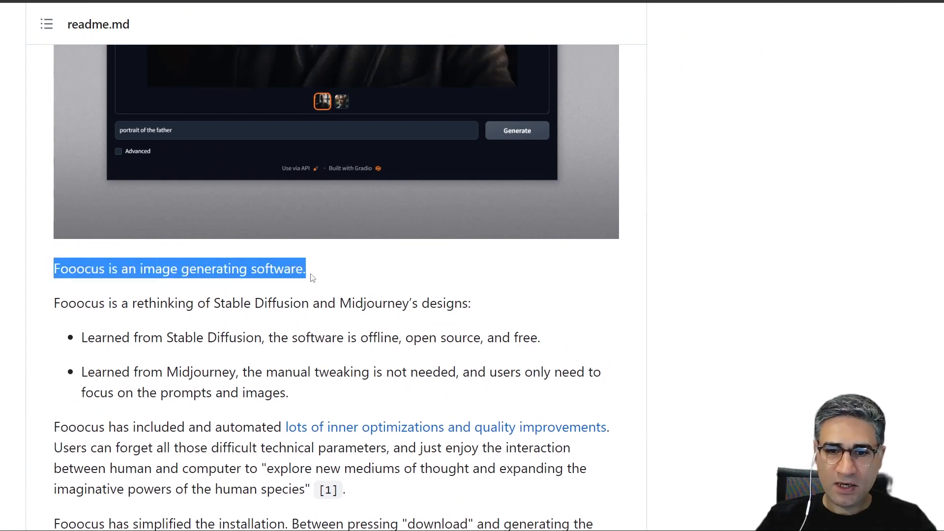
{"action": "left_click", "coordinate": [110, 349]}
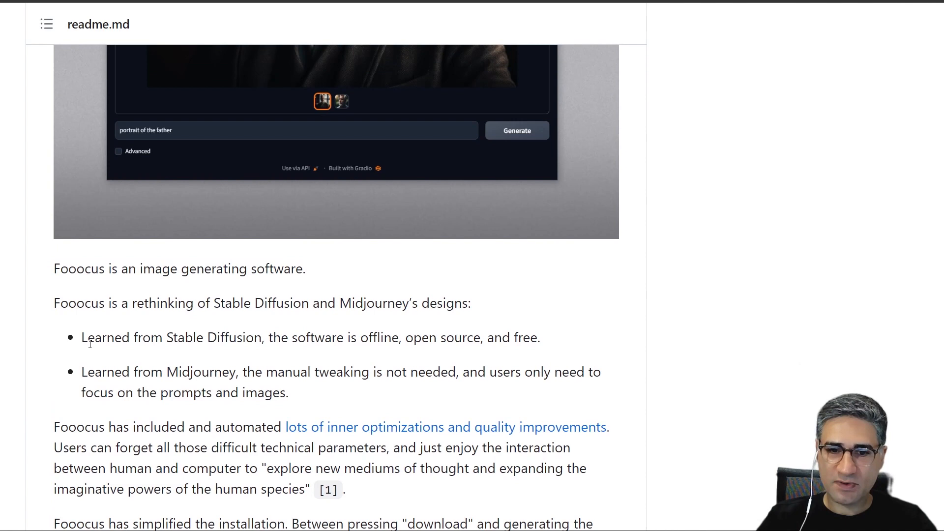
- Highlight 'Learned from Stable Diffusion', 'Midjourney' and the 4GB minimum GPU memory note
{"action": "left_click_drag", "start_coordinate": [81, 338], "coordinate": [275, 337]}
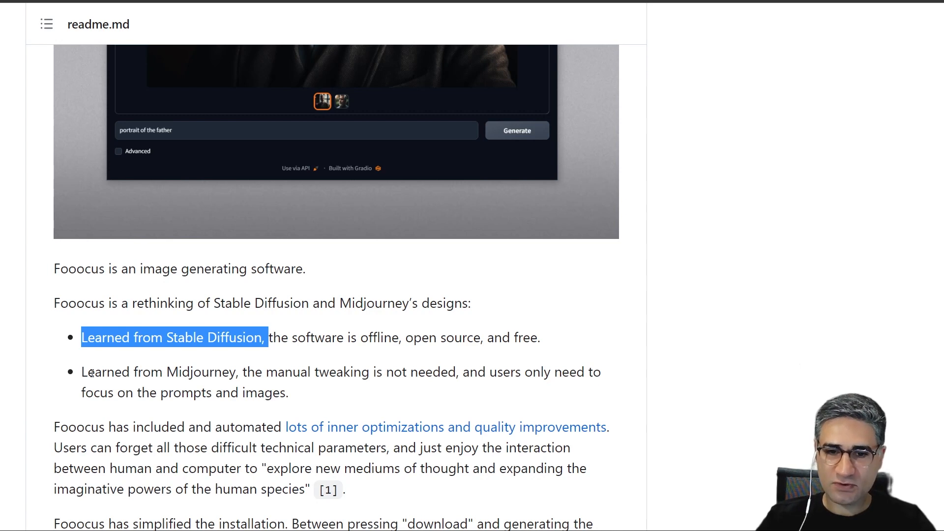
{"action": "left_click_drag", "start_coordinate": [165, 372], "coordinate": [249, 372]}
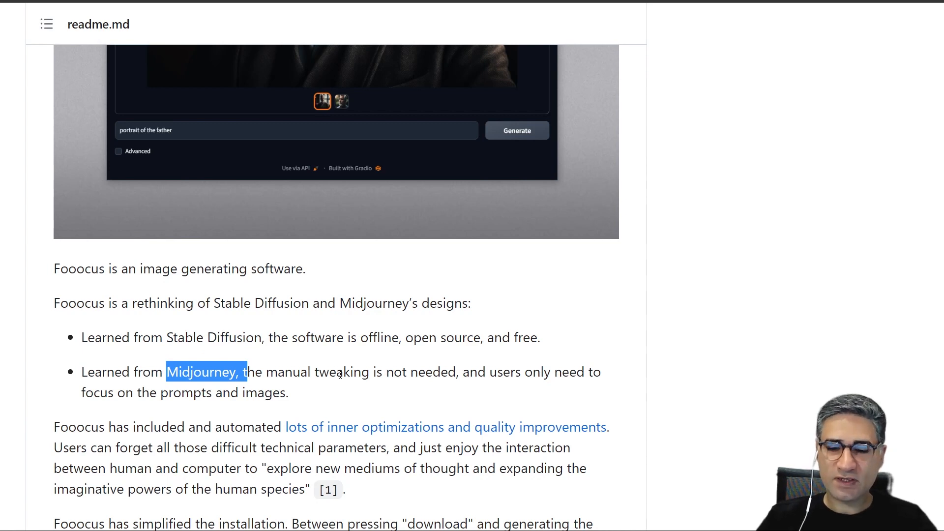
{"action": "scroll", "coordinate": [341, 375], "scroll_direction": "down", "scroll_amount": 2}
{"action": "scroll", "coordinate": [338, 360], "scroll_direction": "down", "scroll_amount": 2}
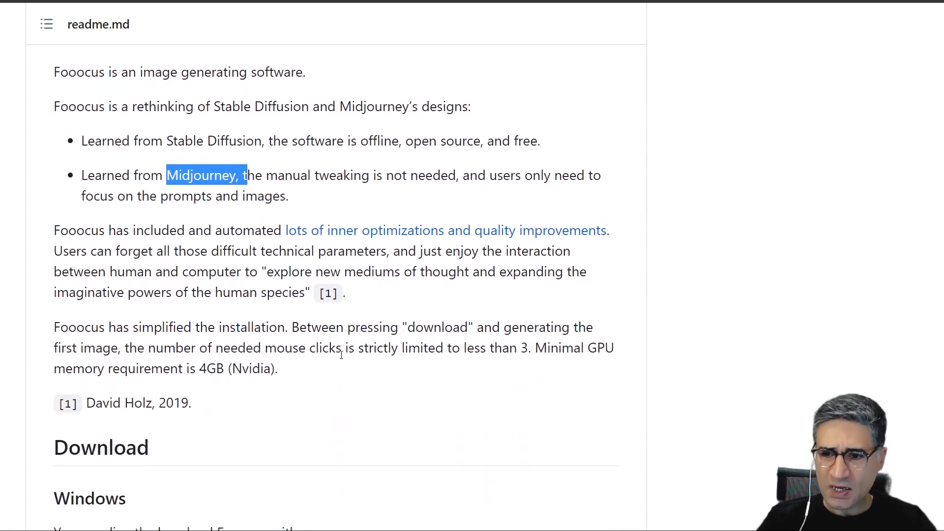
{"action": "left_click_drag", "start_coordinate": [226, 369], "coordinate": [200, 368]}
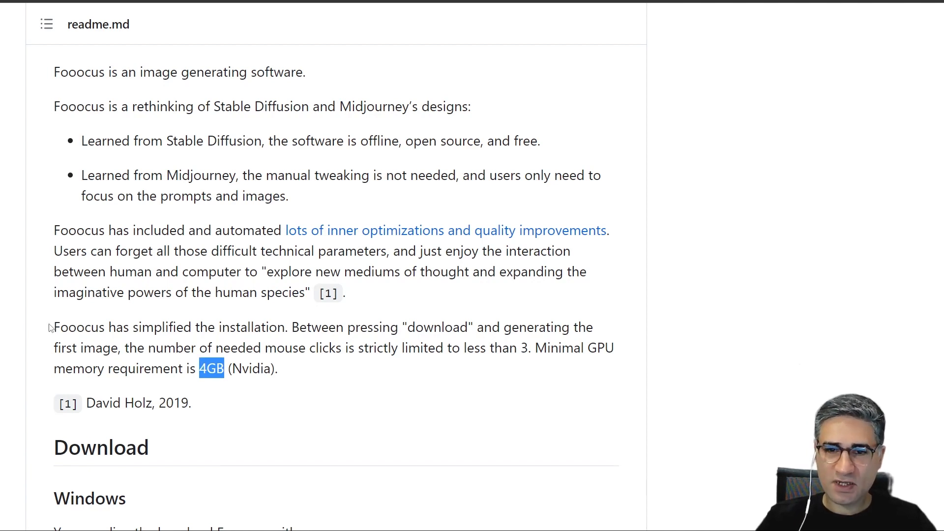
{"action": "scroll", "coordinate": [188, 339], "scroll_direction": "up", "scroll_amount": 6}
{"action": "scroll", "coordinate": [237, 359], "scroll_direction": "up", "scroll_amount": 4}
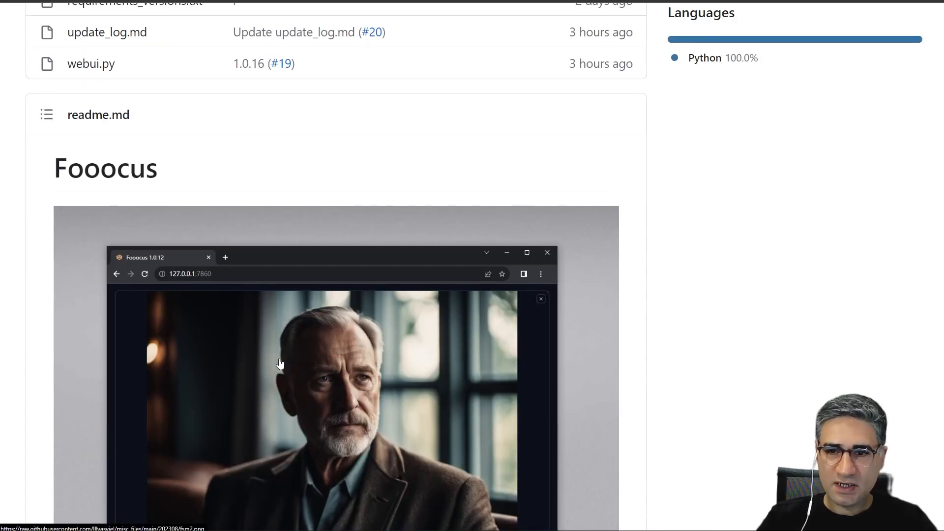
{"action": "scroll", "coordinate": [237, 359], "scroll_direction": "down", "scroll_amount": 5}
{"action": "scroll", "coordinate": [258, 362], "scroll_direction": "down", "scroll_amount": 8}
{"action": "scroll", "coordinate": [296, 369], "scroll_direction": "down", "scroll_amount": 6}
{"action": "scroll", "coordinate": [302, 369], "scroll_direction": "down", "scroll_amount": 2}
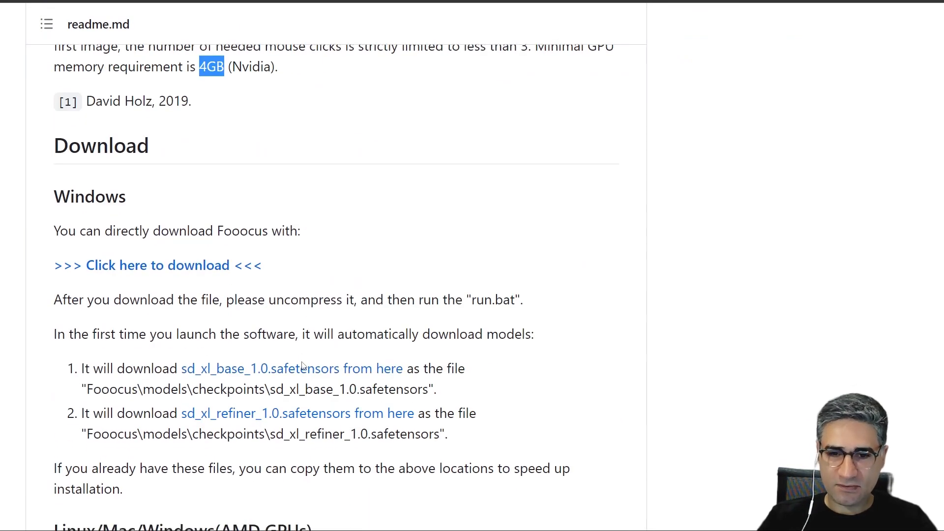
{"action": "scroll", "coordinate": [302, 369], "scroll_direction": "down", "scroll_amount": 5}
{"action": "scroll", "coordinate": [295, 365], "scroll_direction": "up", "scroll_amount": 5}
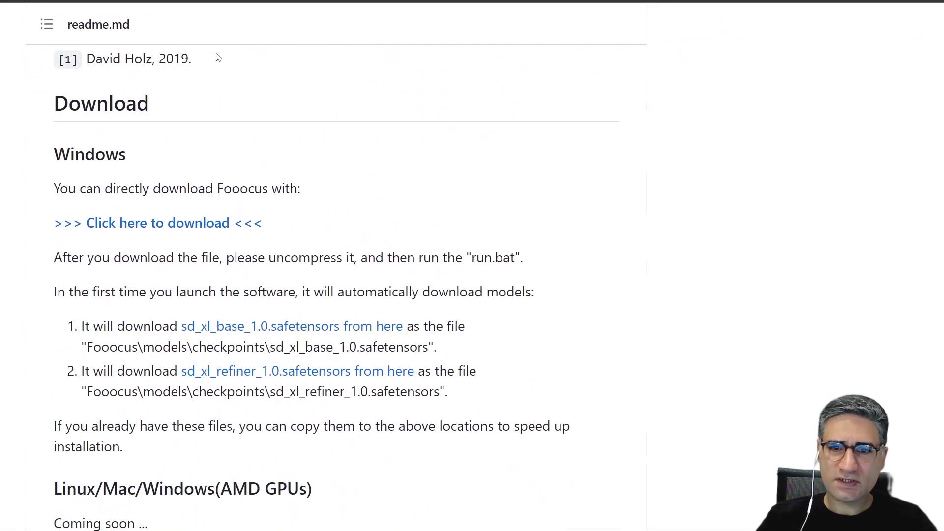
{"action": "scroll", "coordinate": [217, 57], "scroll_direction": "up", "scroll_amount": 5}
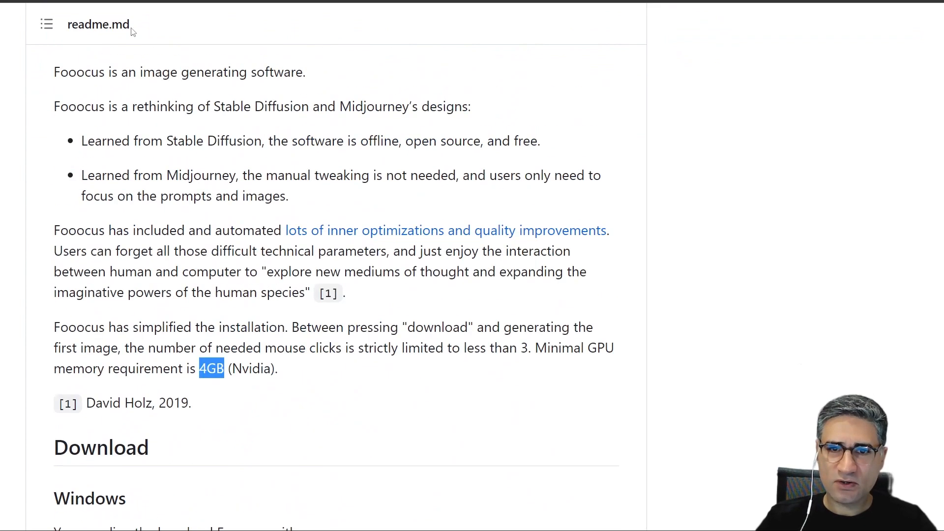
{"action": "scroll", "coordinate": [217, 57], "scroll_direction": "up", "scroll_amount": 2}
{"action": "scroll", "coordinate": [221, 221], "scroll_direction": "down", "scroll_amount": 4}
{"action": "scroll", "coordinate": [165, 166], "scroll_direction": "down", "scroll_amount": 4}
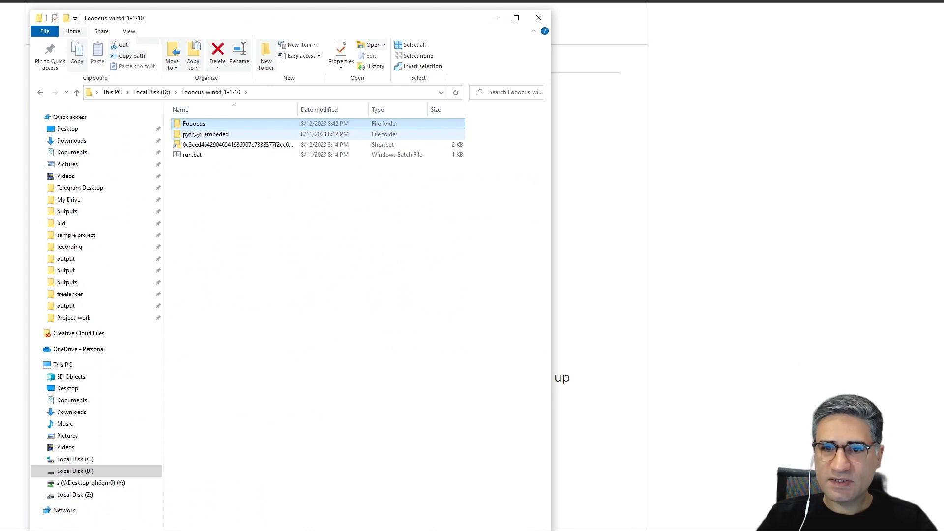
- Select run.bat, check the readme briefly, then return to the folder window full screen
{"action": "left_click", "coordinate": [190, 156]}
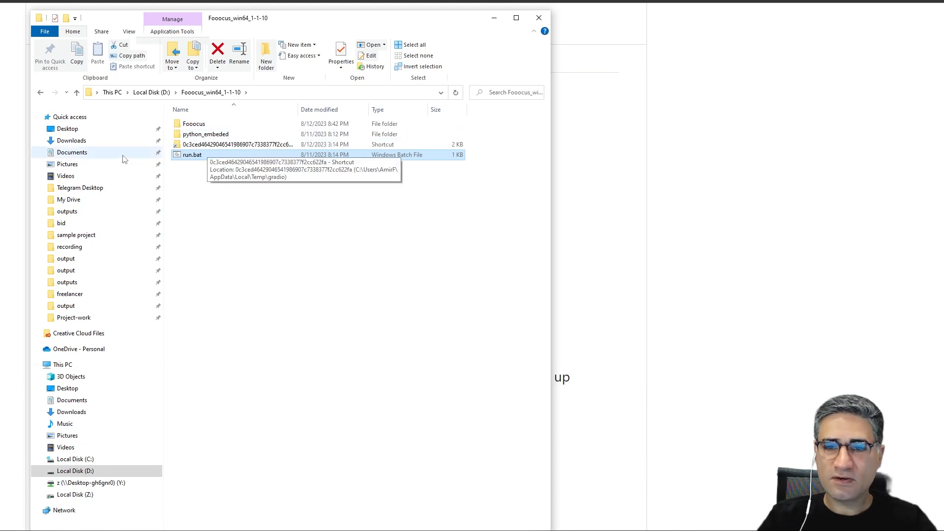
{"action": "key", "text": "alt+Tab"}
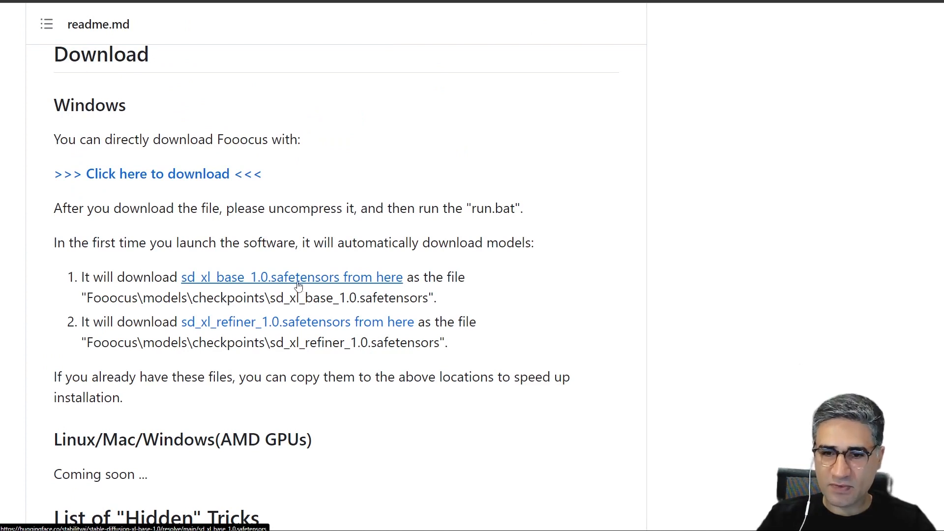
{"action": "key", "text": "alt+Tab"}
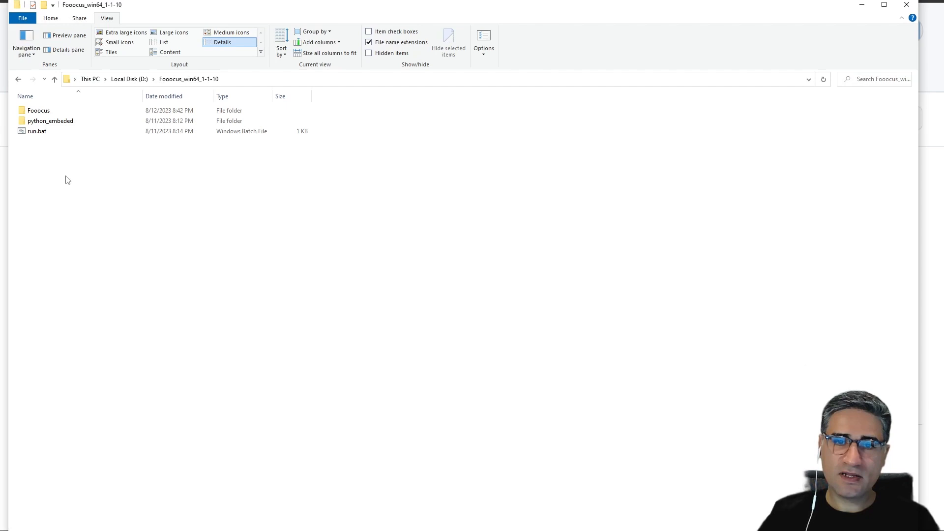
{"action": "left_click_drag", "start_coordinate": [68, 181], "coordinate": [41, 175]}
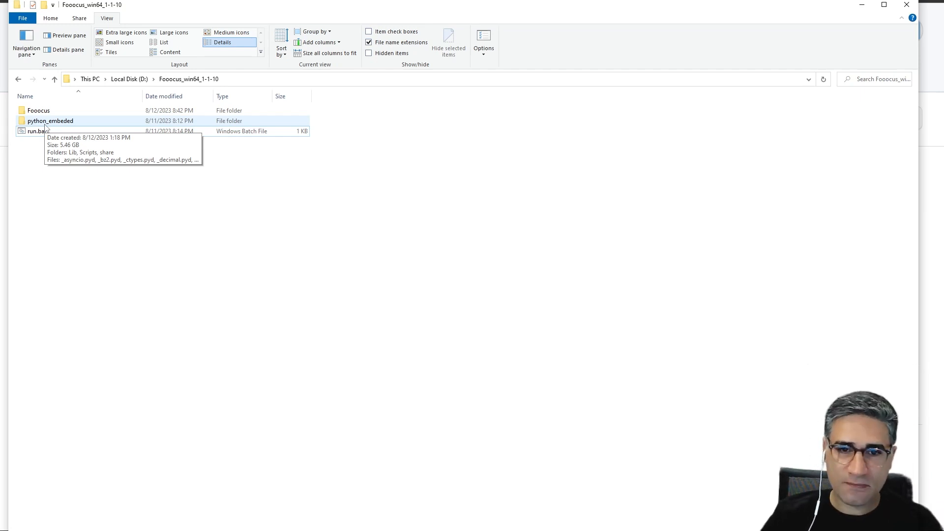
{"action": "double_click", "coordinate": [36, 113]}
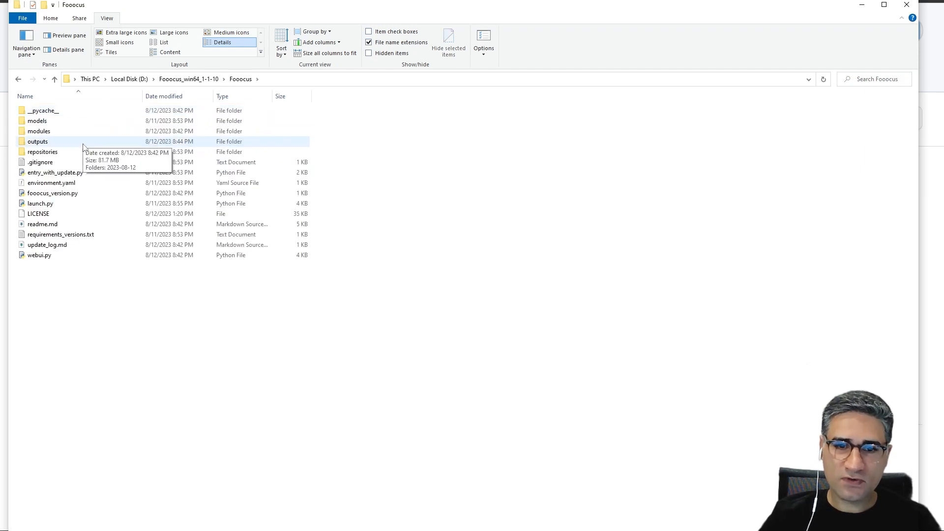
{"action": "double_click", "coordinate": [38, 130]}
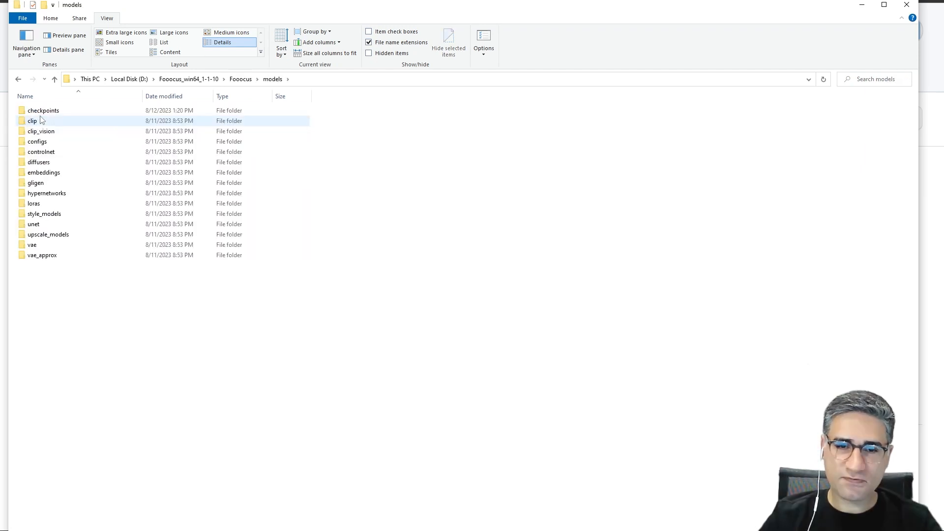
{"action": "left_click", "coordinate": [43, 111]}
{"action": "double_click", "coordinate": [43, 111]}
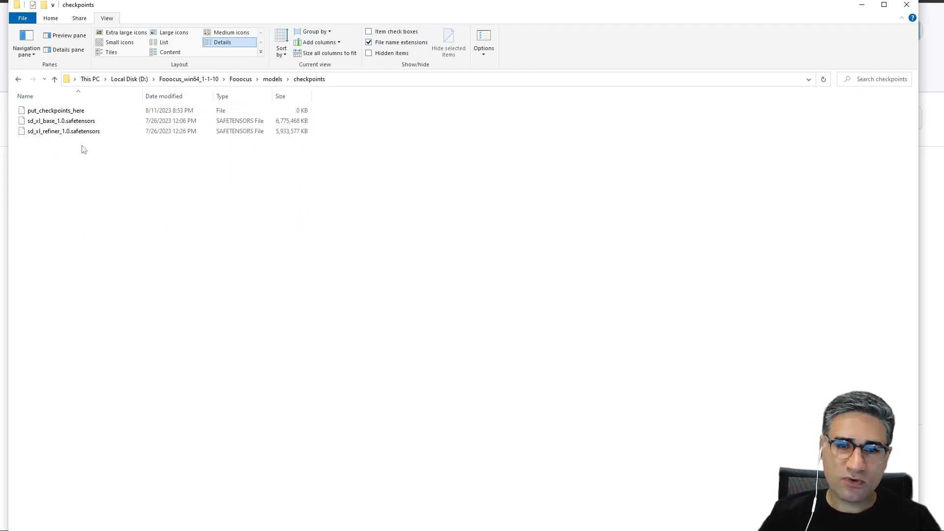
{"action": "left_click", "coordinate": [60, 121]}
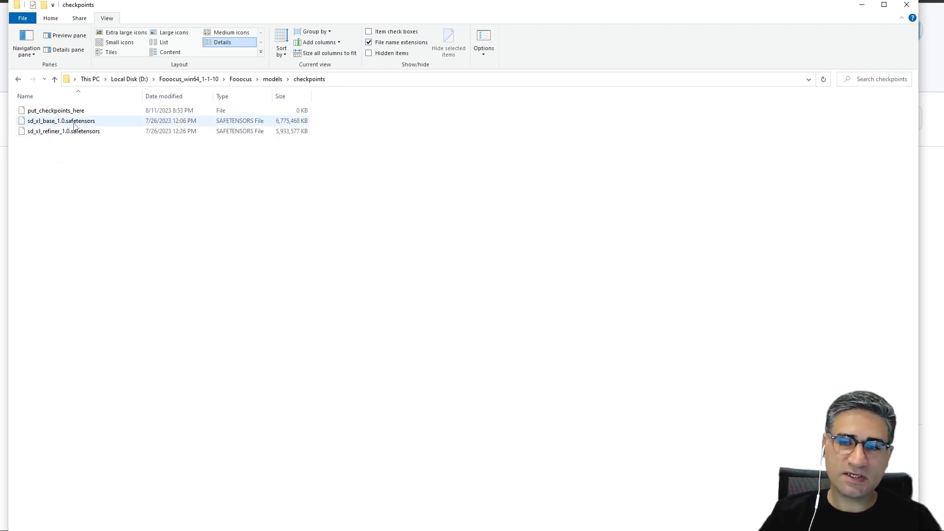
{"action": "left_click", "coordinate": [272, 79]}
{"action": "left_click", "coordinate": [241, 79]}
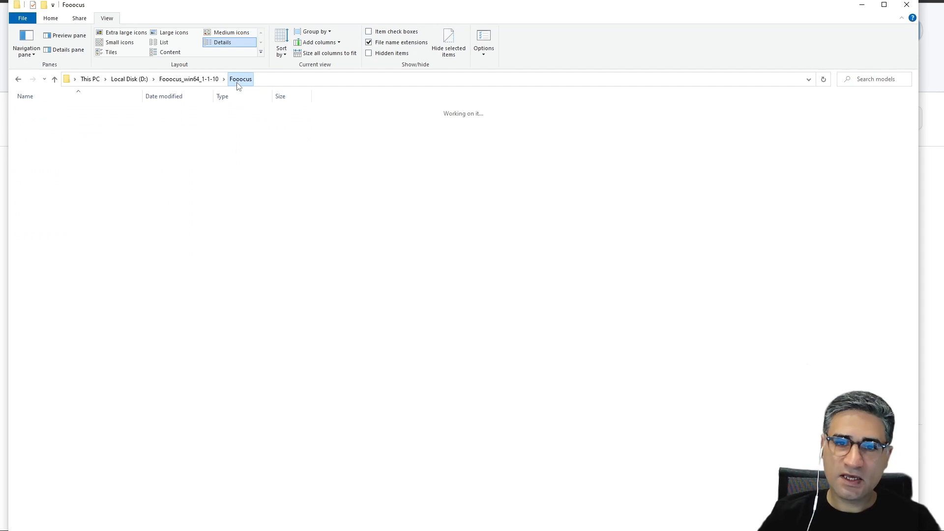
{"action": "left_click", "coordinate": [188, 79]}
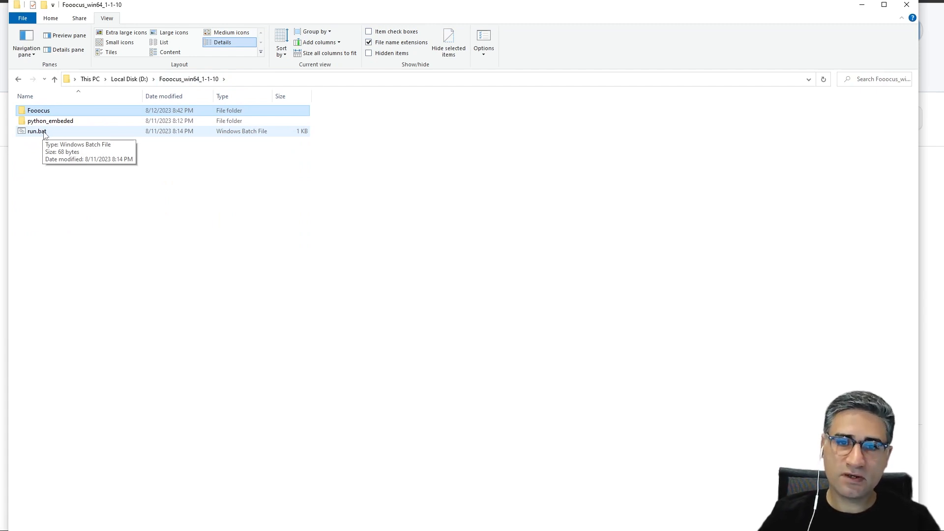
- Launch Fooocus via run.bat, lower the console, and bring up the GPU performance monitor
{"action": "double_click", "coordinate": [44, 133]}
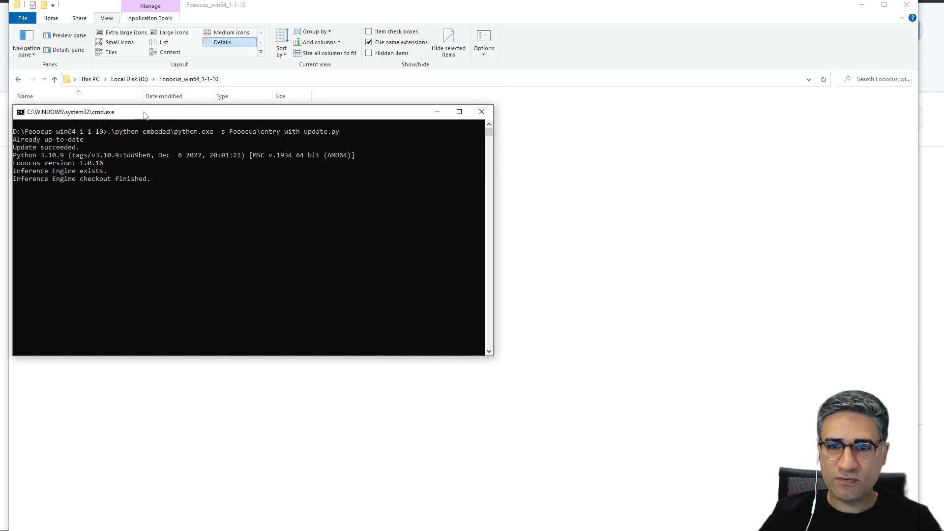
{"action": "left_click_drag", "start_coordinate": [209, 115], "coordinate": [217, 193]}
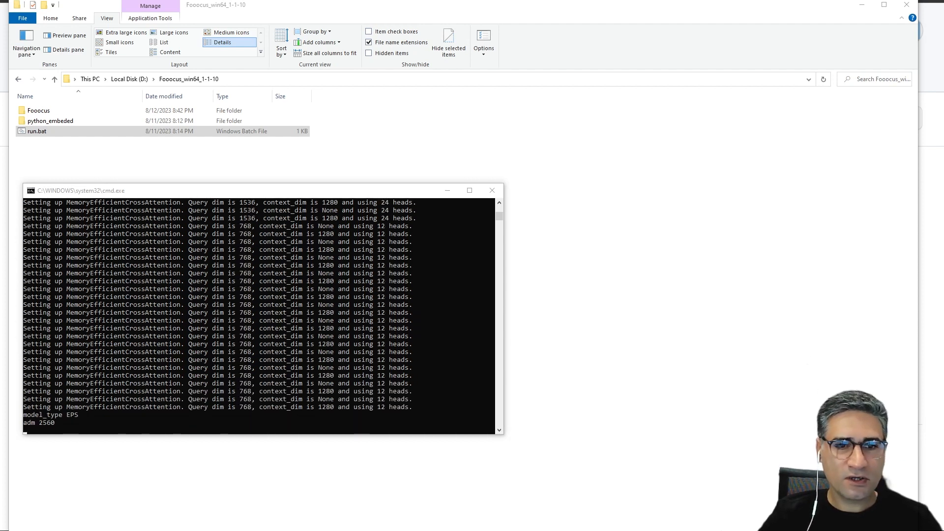
{"action": "key", "text": "alt+Tab"}
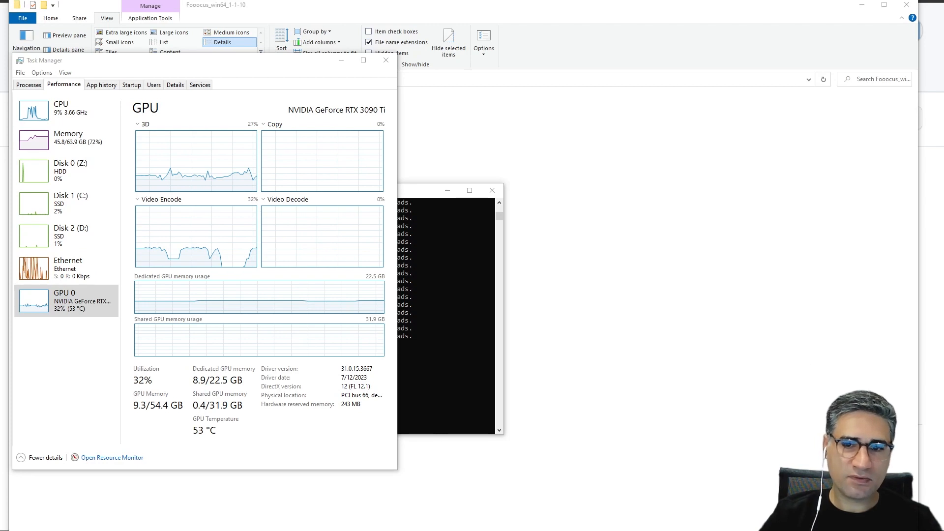
- Reposition and resize the Fooocus window so the GPU graphs remain visible behind it
{"action": "mouse_move", "coordinate": [938, 148]}
{"action": "left_mouse_down"}
{"action": "mouse_move", "coordinate": [614, 148]}
{"action": "mouse_move", "coordinate": [338, 51]}
{"action": "mouse_move", "coordinate": [401, 5]}
{"action": "left_mouse_up"}
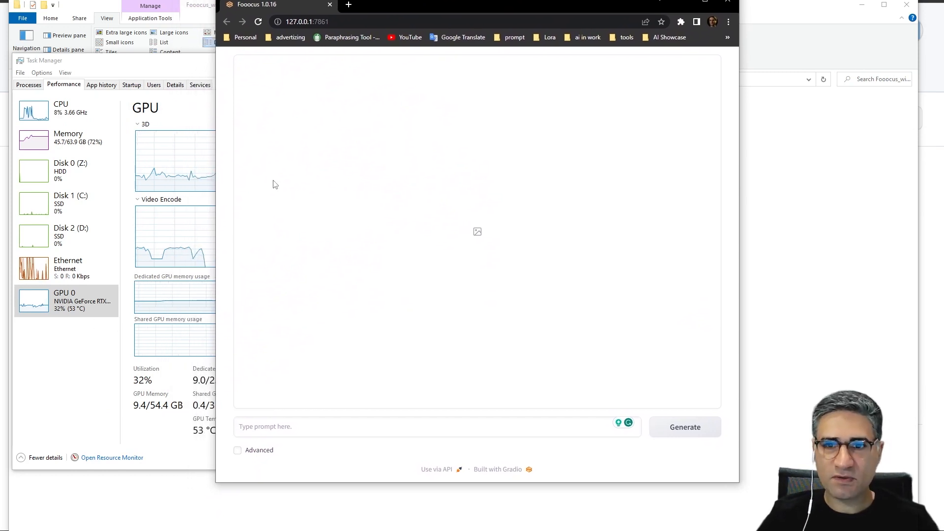
{"action": "left_click", "coordinate": [173, 288]}
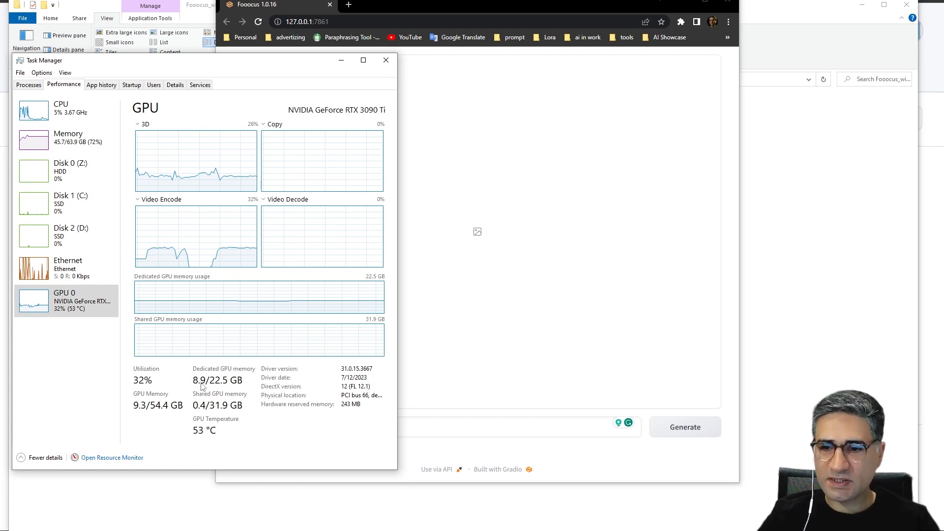
{"action": "left_click", "coordinate": [502, 204]}
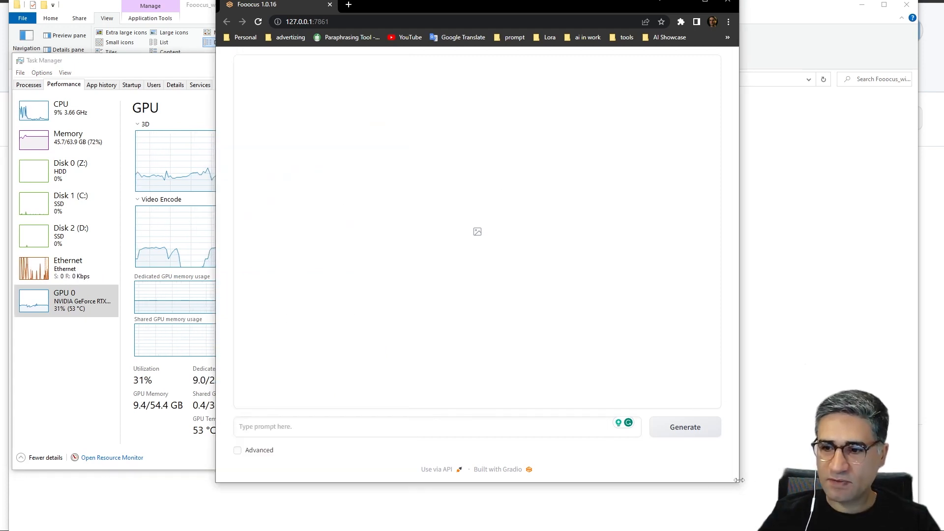
{"action": "left_click_drag", "start_coordinate": [740, 483], "coordinate": [716, 445]}
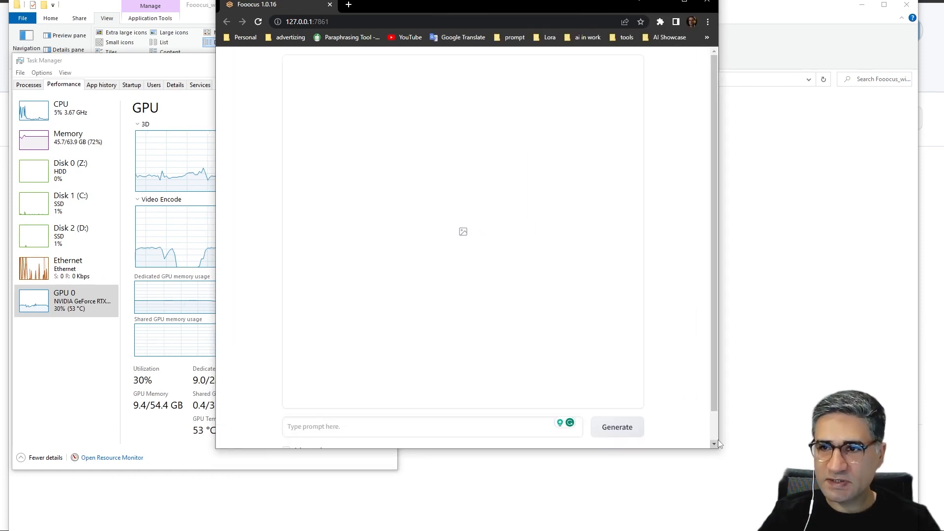
- Expand the Fooocus page with F11, enlarge the window and shift it to the right
{"action": "key", "text": "F11"}
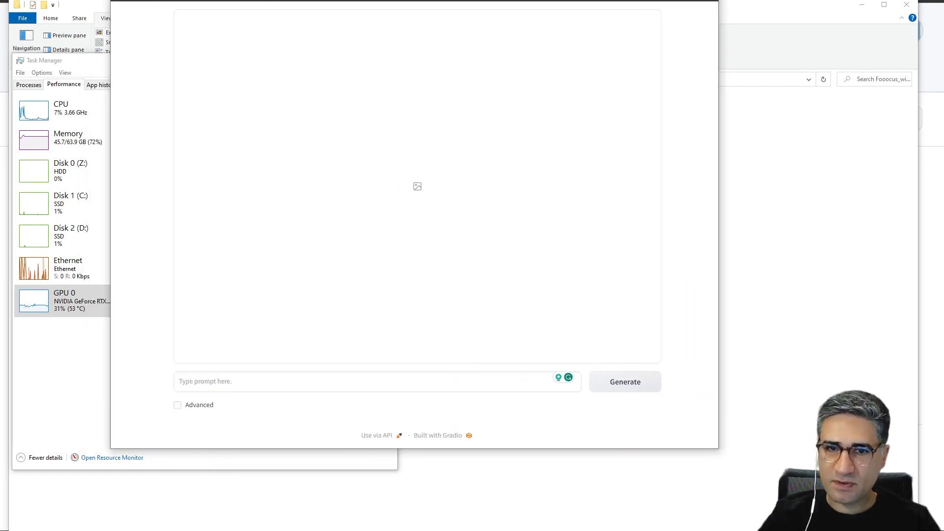
{"action": "left_click_drag", "start_coordinate": [714, 452], "coordinate": [881, 520]}
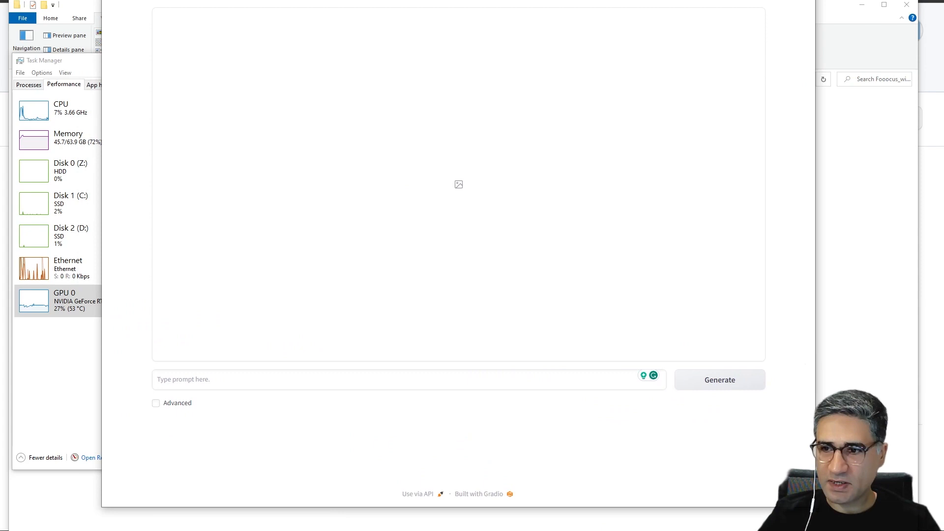
{"action": "left_click_drag", "start_coordinate": [516, 6], "coordinate": [573, 6]}
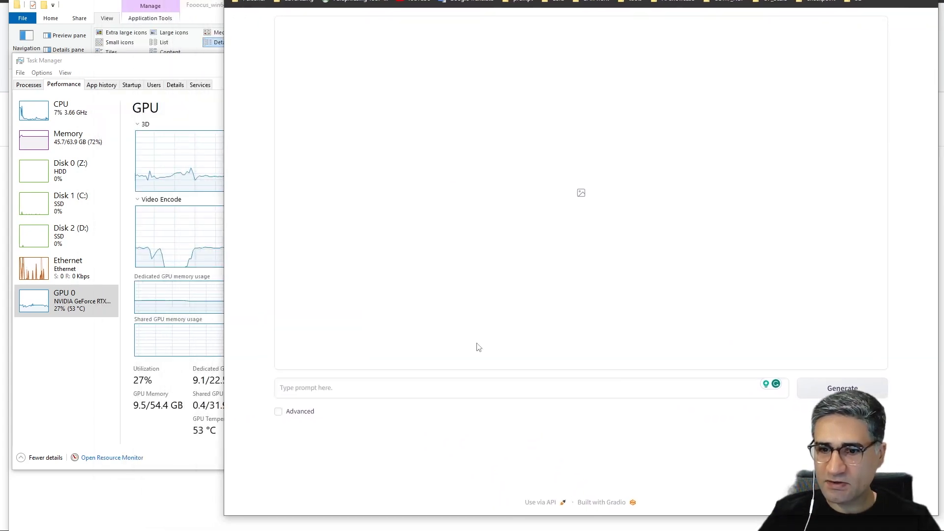
- Enable Advanced, choose 1344×768 with Speed performance, and show the Image Style list
{"action": "left_click", "coordinate": [281, 412]}
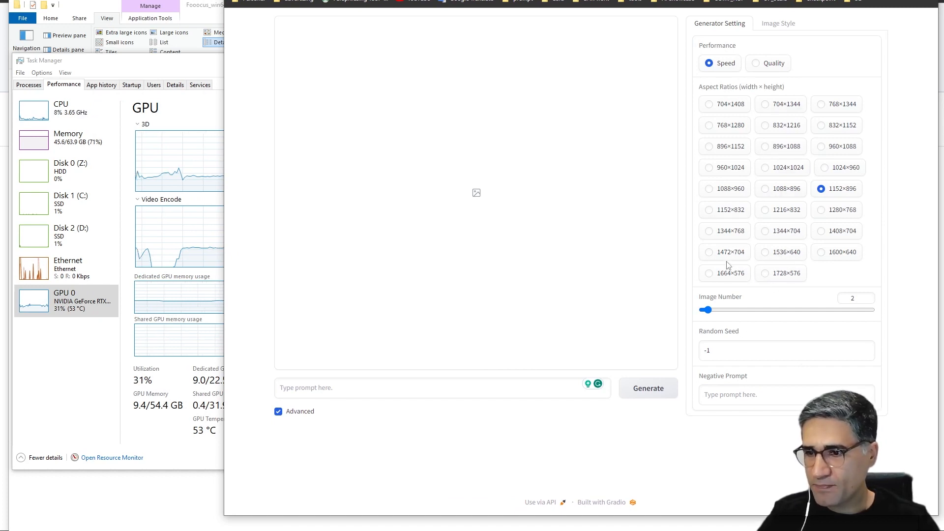
{"action": "left_click", "coordinate": [738, 234]}
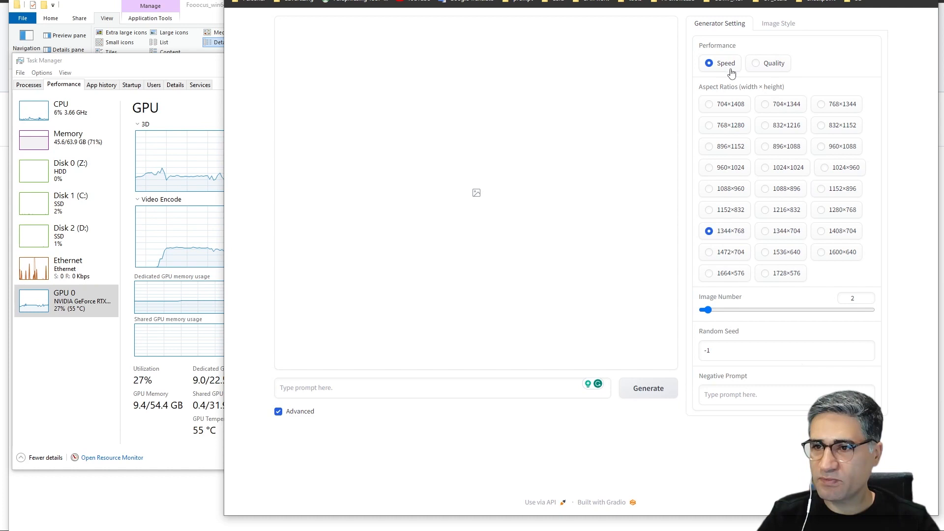
{"action": "left_click", "coordinate": [772, 64]}
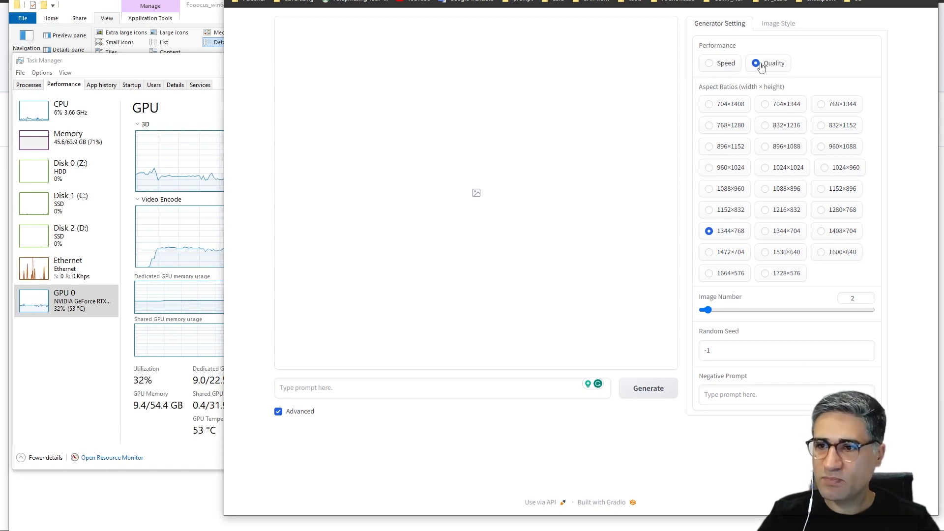
{"action": "left_click", "coordinate": [709, 64]}
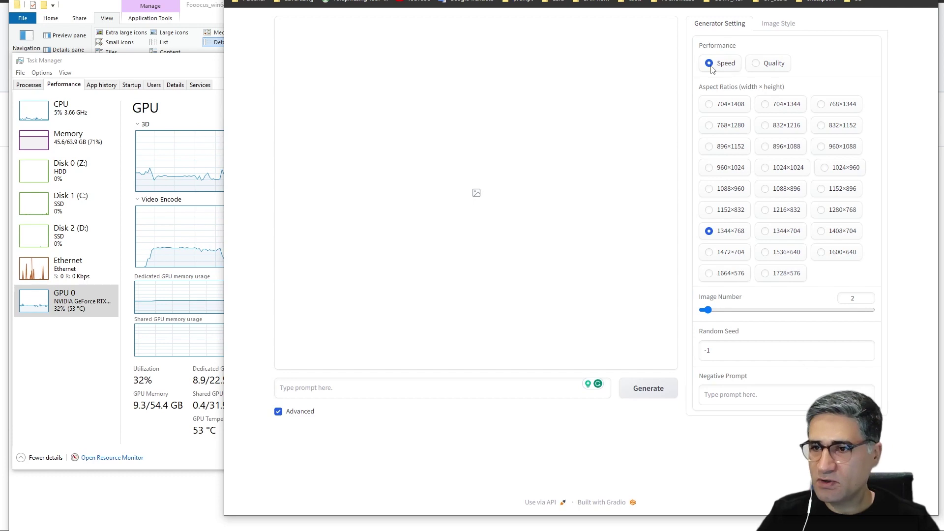
{"action": "left_click", "coordinate": [778, 22]}
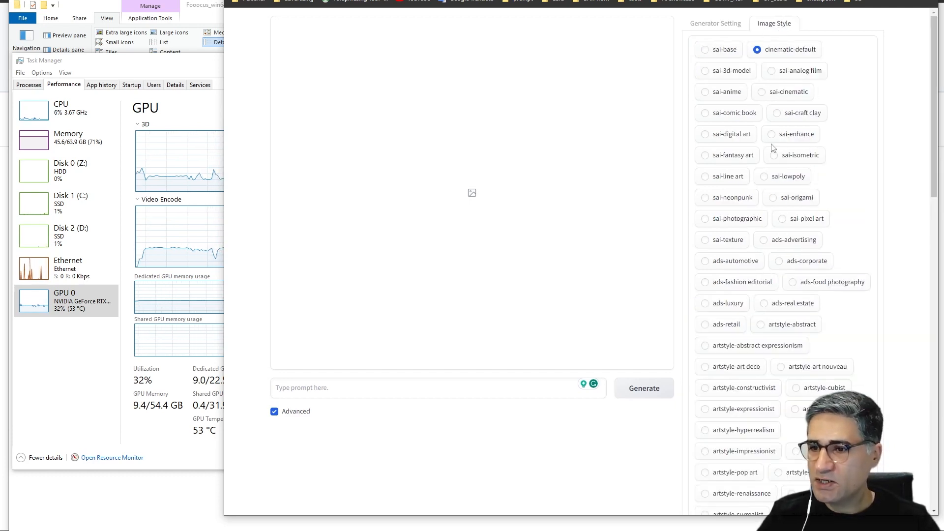
{"action": "scroll", "coordinate": [770, 244], "scroll_direction": "down", "scroll_amount": 8}
{"action": "scroll", "coordinate": [770, 310], "scroll_direction": "down", "scroll_amount": 5}
{"action": "scroll", "coordinate": [769, 309], "scroll_direction": "up", "scroll_amount": 8}
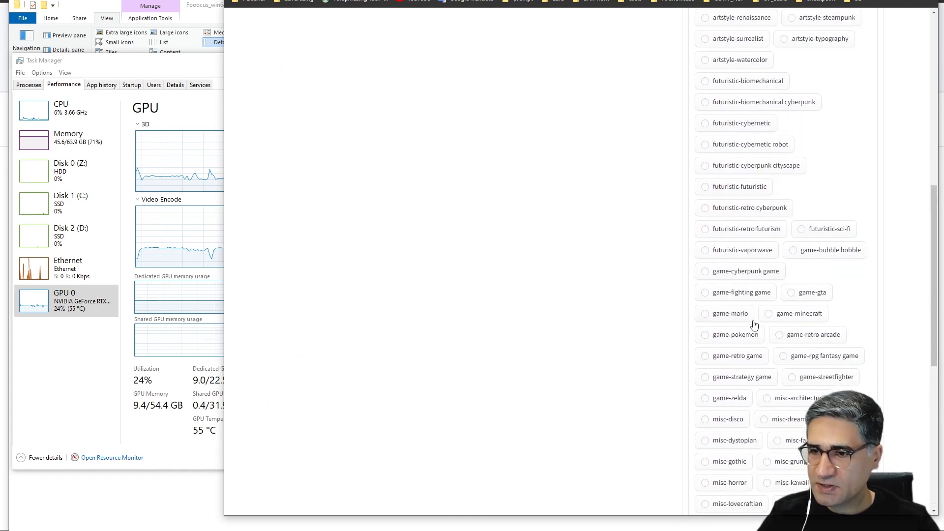
{"action": "scroll", "coordinate": [768, 316], "scroll_direction": "up", "scroll_amount": 8}
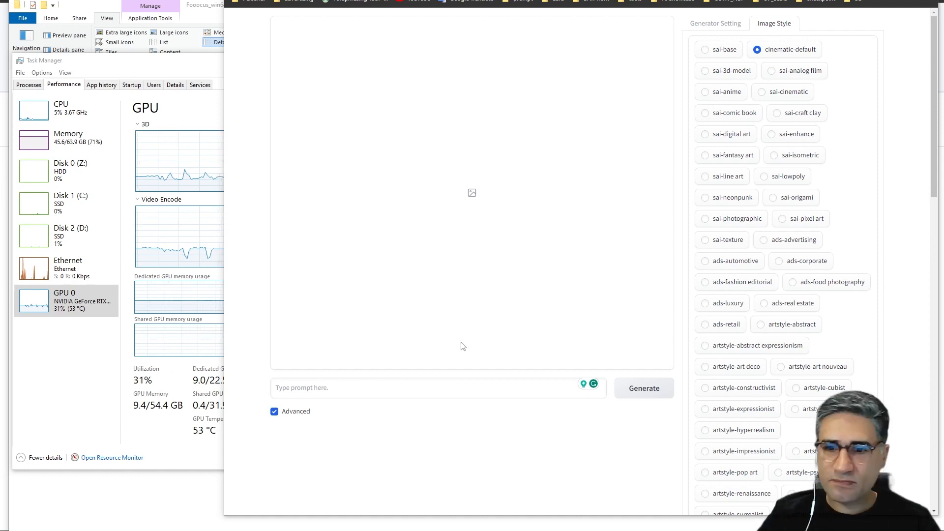
- Enter the prompt 'Municipal workers paving the streets', start generating and watch GPU load
{"action": "left_click", "coordinate": [329, 387]}
{"action": "type", "text": "Municipal workers paving the streets"}
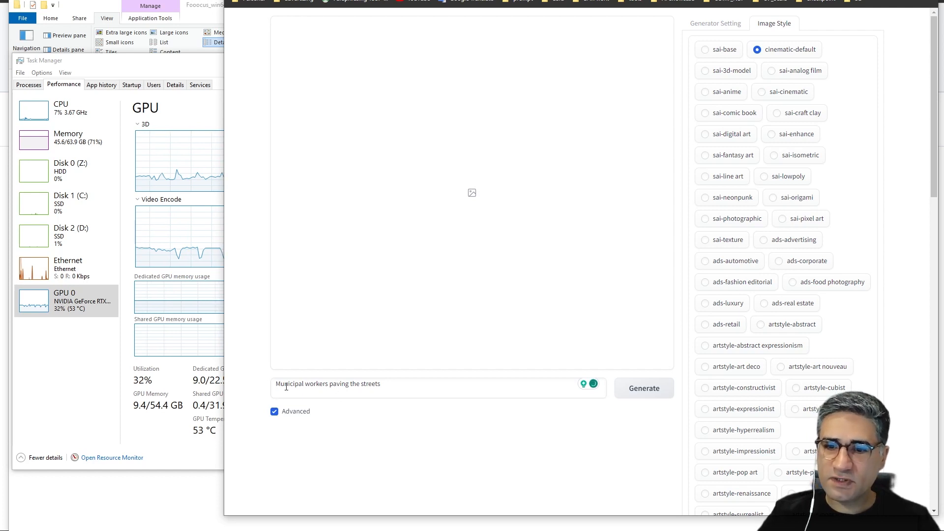
{"action": "left_click", "coordinate": [644, 388]}
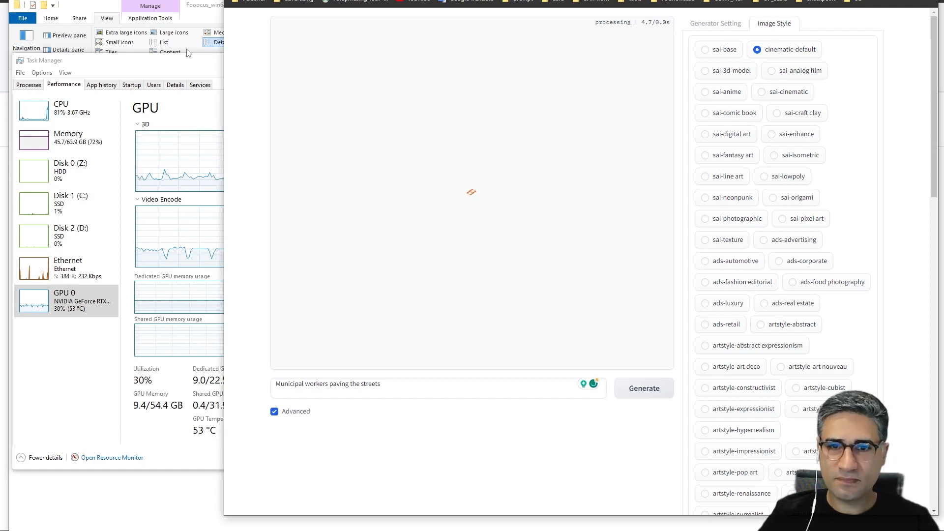
{"action": "left_click", "coordinate": [218, 398]}
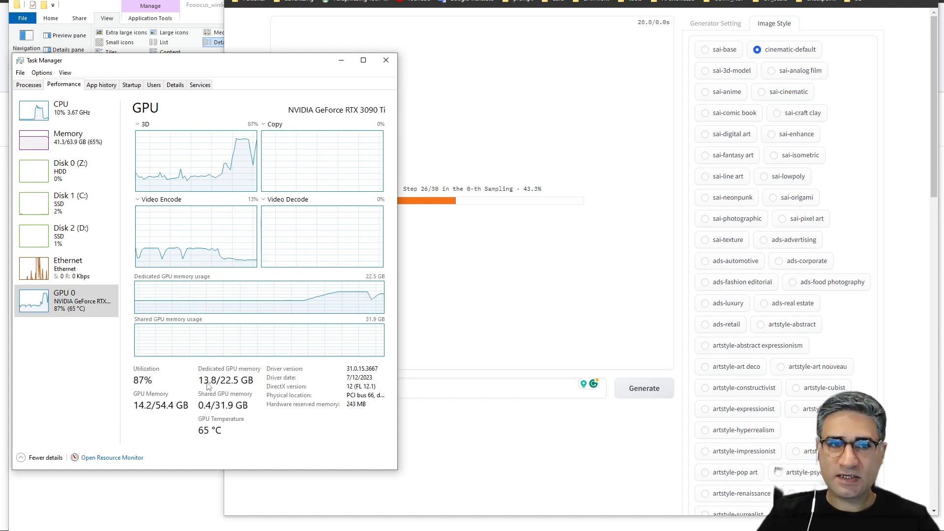
- Arrange the live preview and GPU monitor to follow progress, then select the image number value
{"action": "left_click_drag", "start_coordinate": [524, 143], "coordinate": [591, 62]}
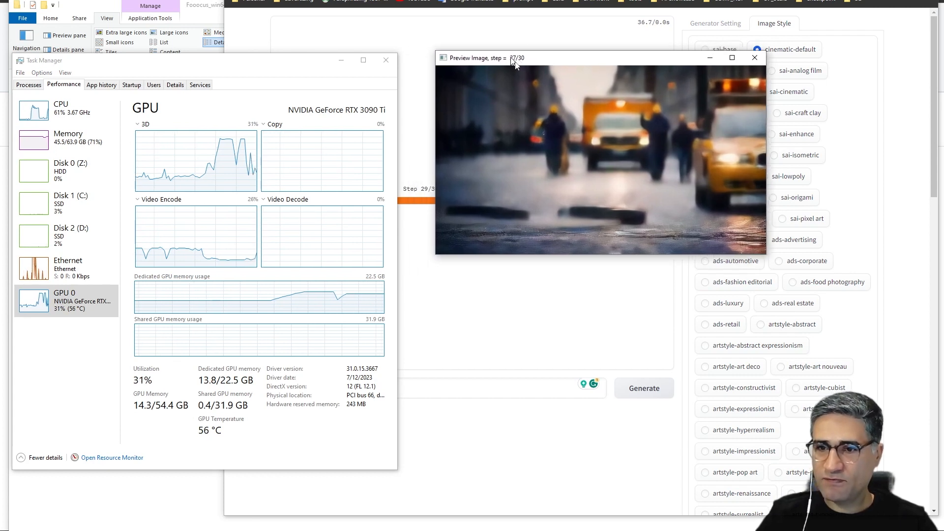
{"action": "left_click_drag", "start_coordinate": [494, 65], "coordinate": [513, 83]}
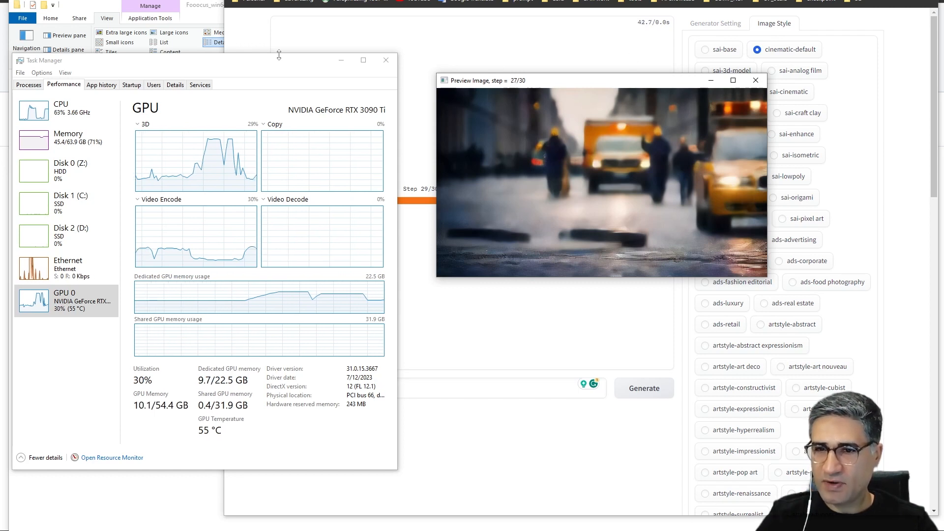
{"action": "left_click_drag", "start_coordinate": [279, 56], "coordinate": [29, 55]}
{"action": "left_click", "coordinate": [717, 23]}
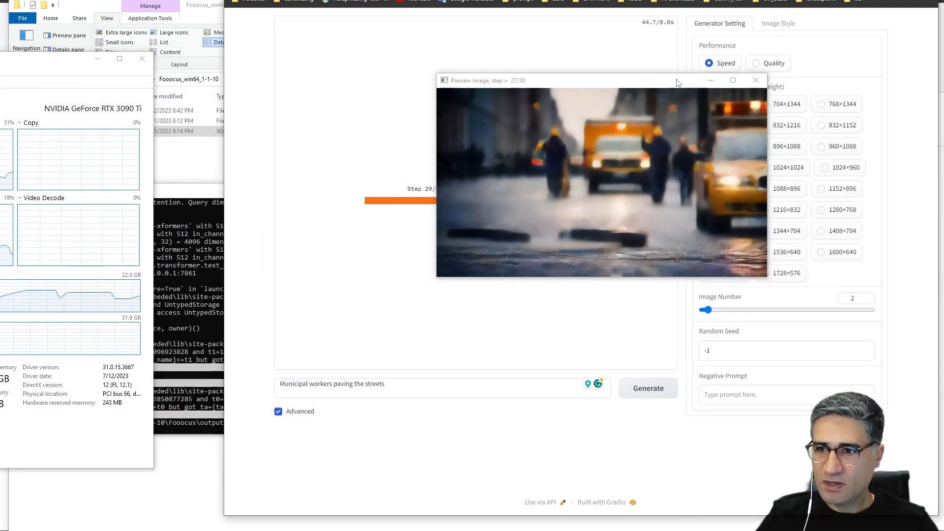
{"action": "left_click_drag", "start_coordinate": [678, 81], "coordinate": [549, 48]}
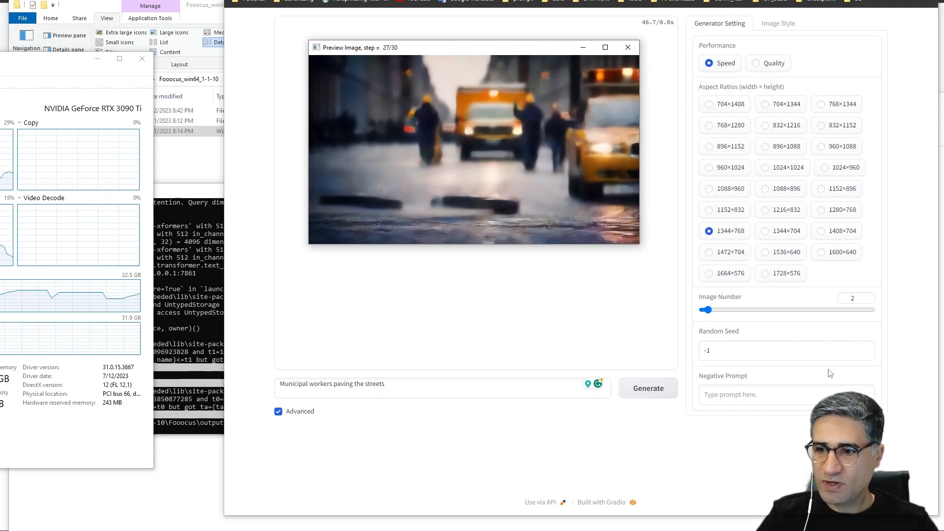
{"action": "left_click", "coordinate": [852, 298]}
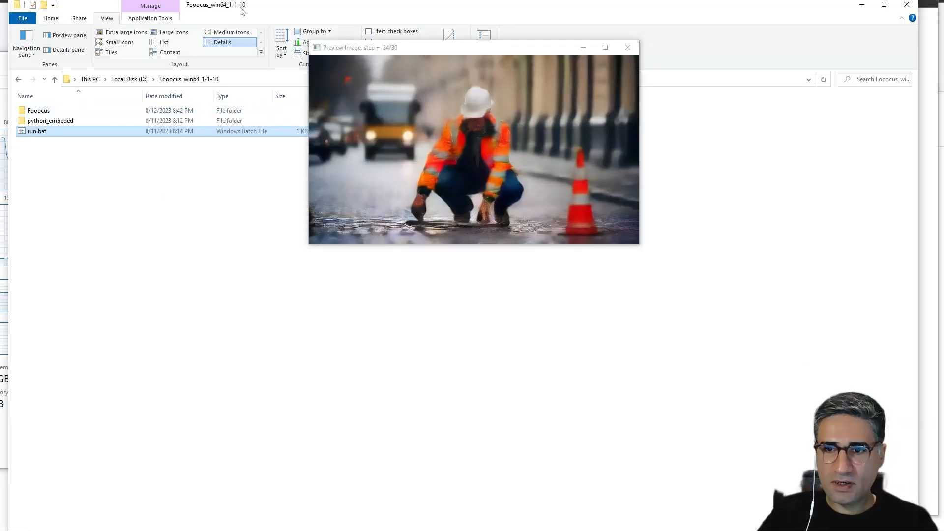
- Open Fooocus > outputs > 2023-08-12 and view the newest generated image
{"action": "left_click_drag", "start_coordinate": [241, 11], "coordinate": [258, 13]}
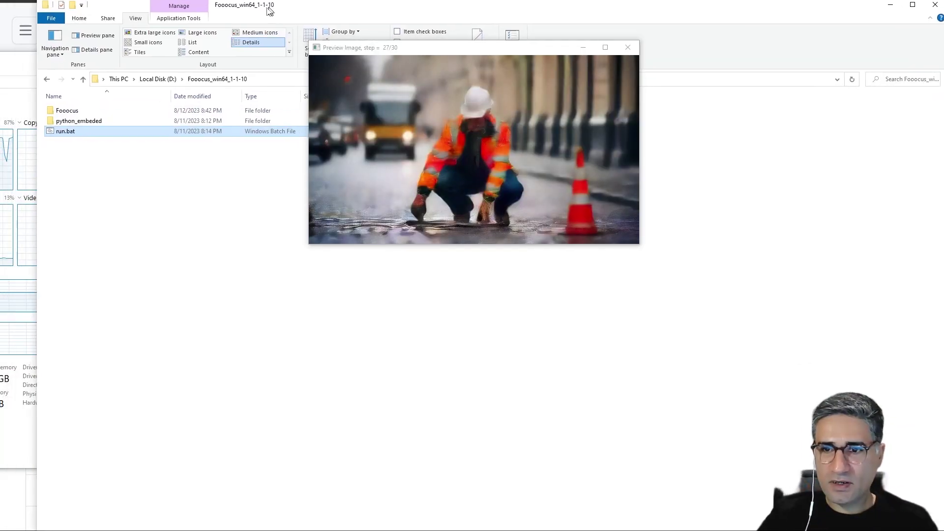
{"action": "double_click", "coordinate": [56, 113]}
{"action": "double_click", "coordinate": [75, 149]}
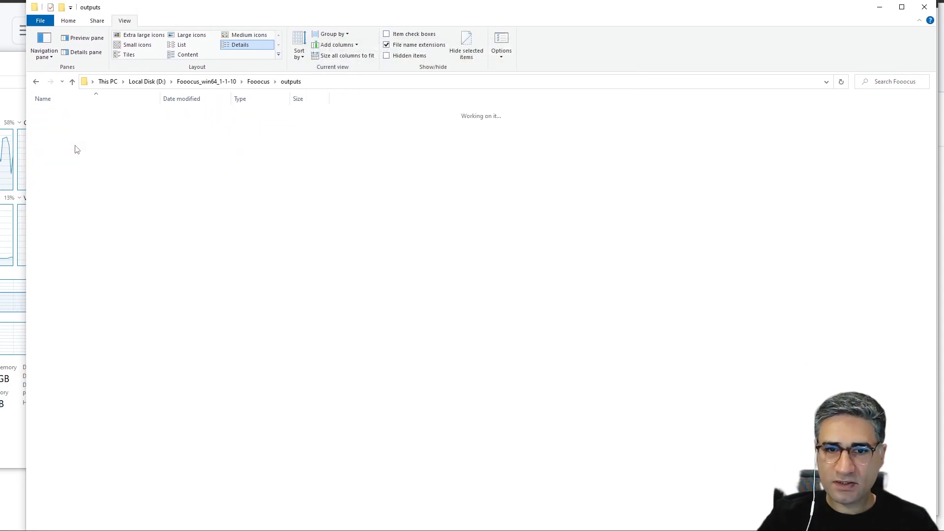
{"action": "double_click", "coordinate": [56, 113]}
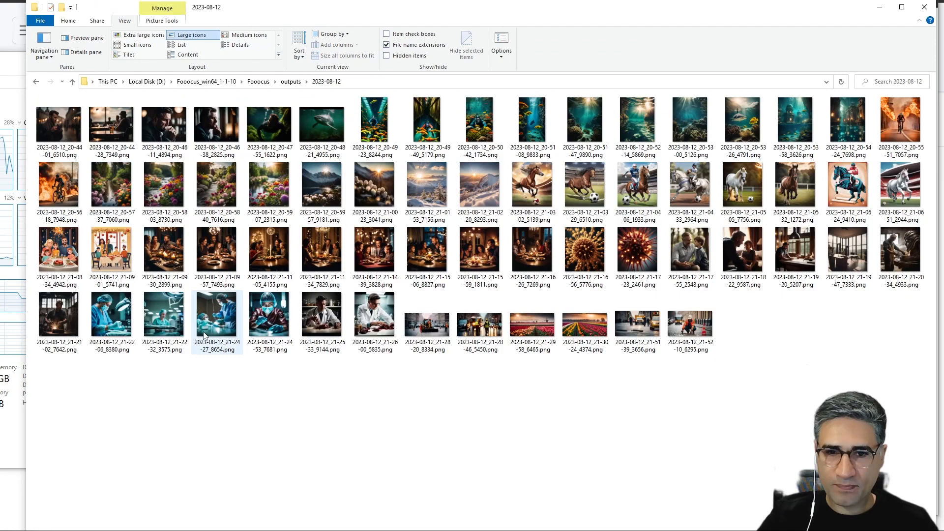
{"action": "left_click", "coordinate": [696, 328]}
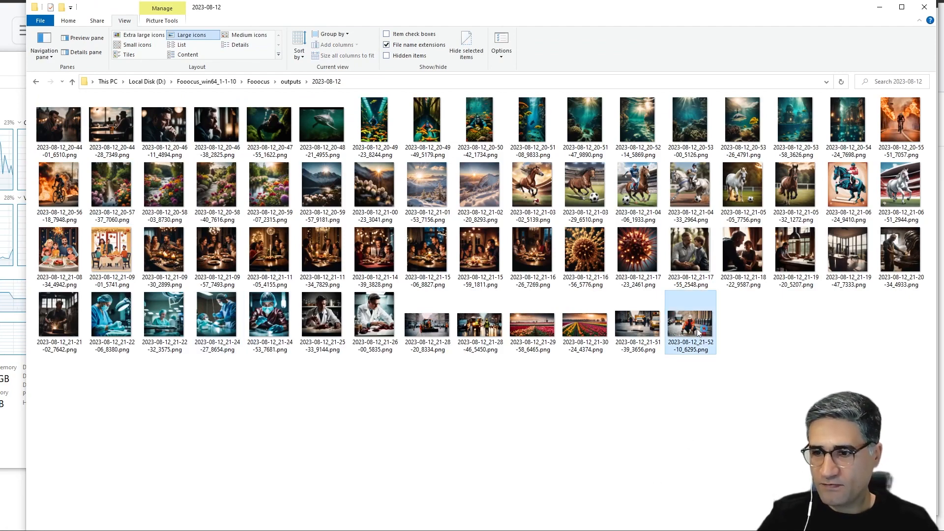
{"action": "double_click", "coordinate": [697, 329]}
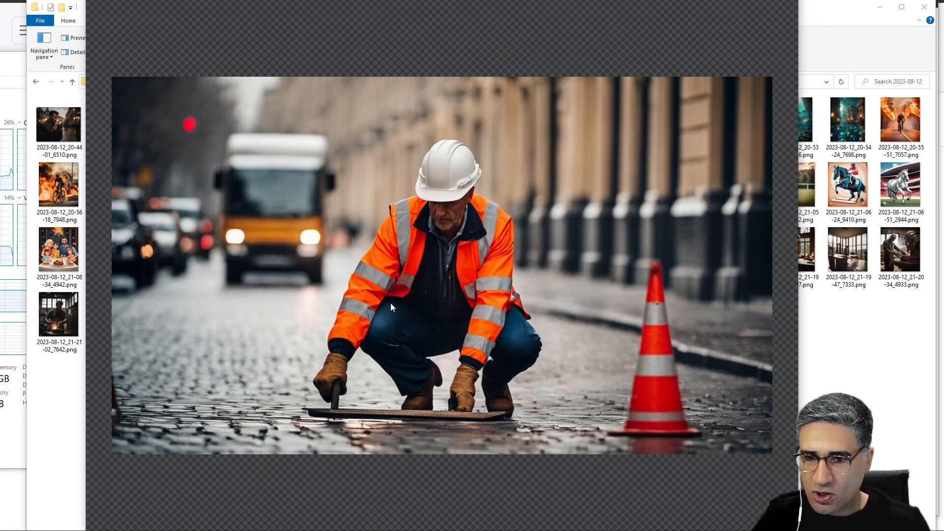
{"action": "scroll", "coordinate": [369, 322], "scroll_direction": "up", "scroll_amount": 3}
{"action": "scroll", "coordinate": [358, 310], "scroll_direction": "down", "scroll_amount": 1}
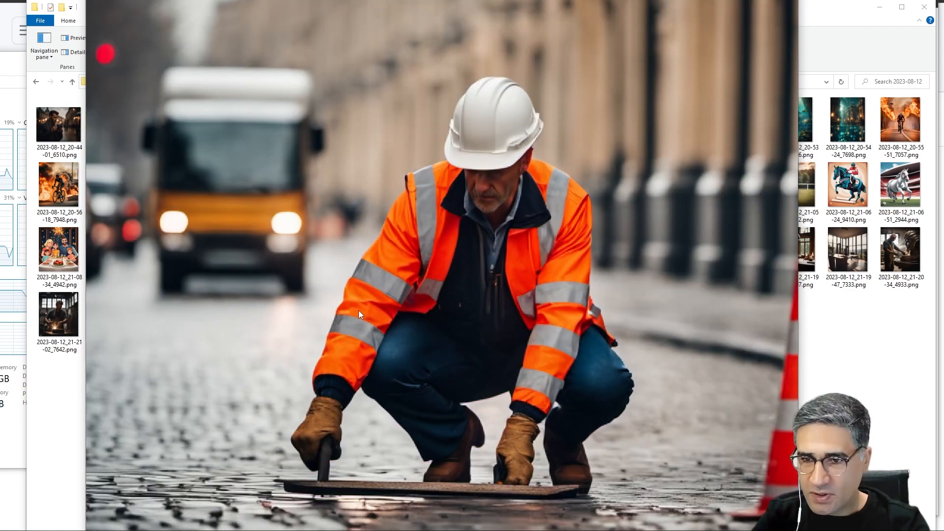
{"action": "scroll", "coordinate": [359, 311], "scroll_direction": "down", "scroll_amount": 2}
- Step through the generated street worker images, then close the viewer
{"action": "key", "text": "Right"}
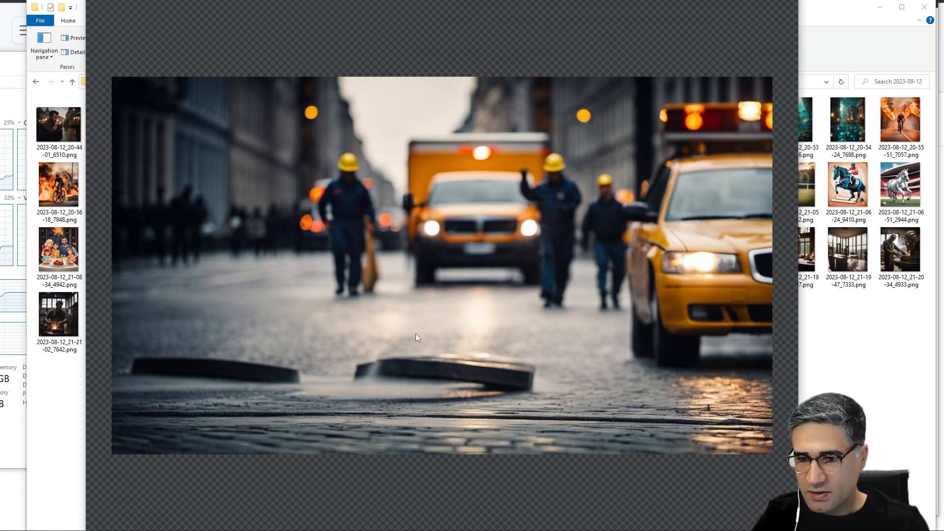
{"action": "key", "text": "Right"}
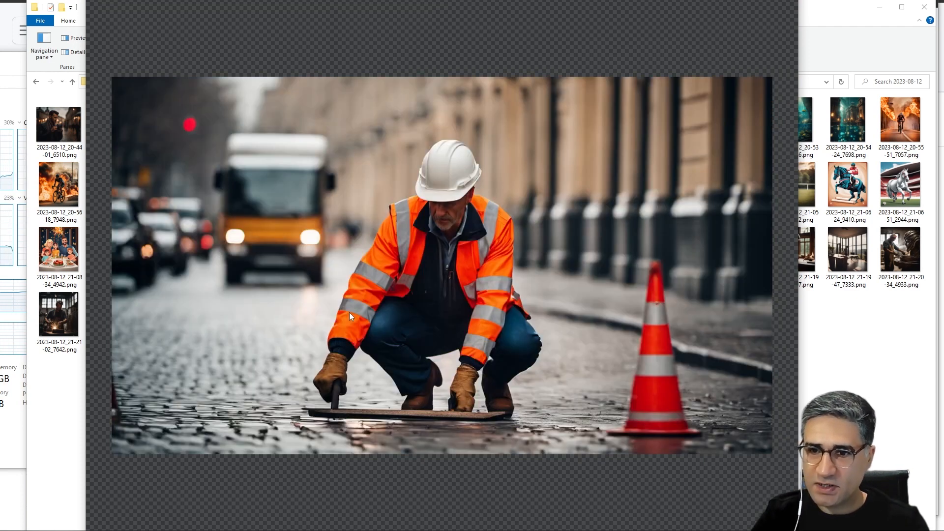
{"action": "key", "text": "Right"}
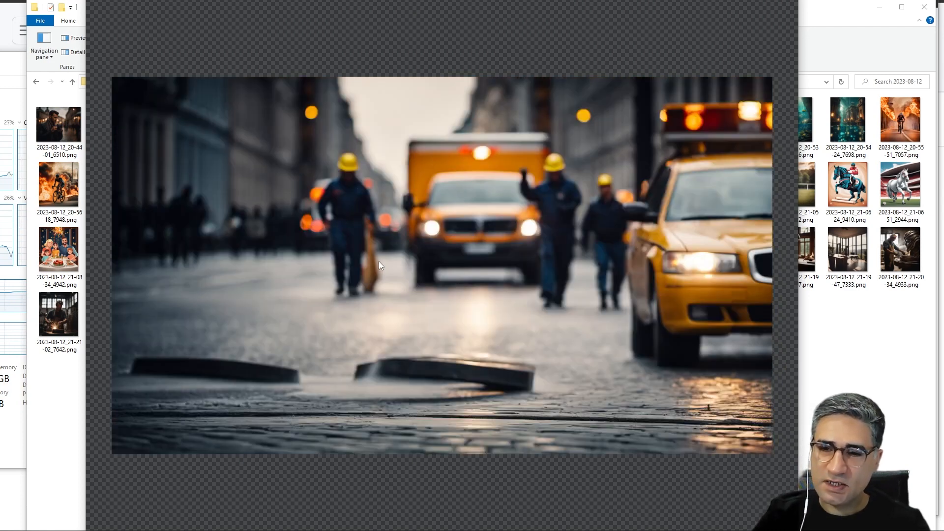
{"action": "key", "text": "Right"}
{"action": "key", "text": "Escape"}
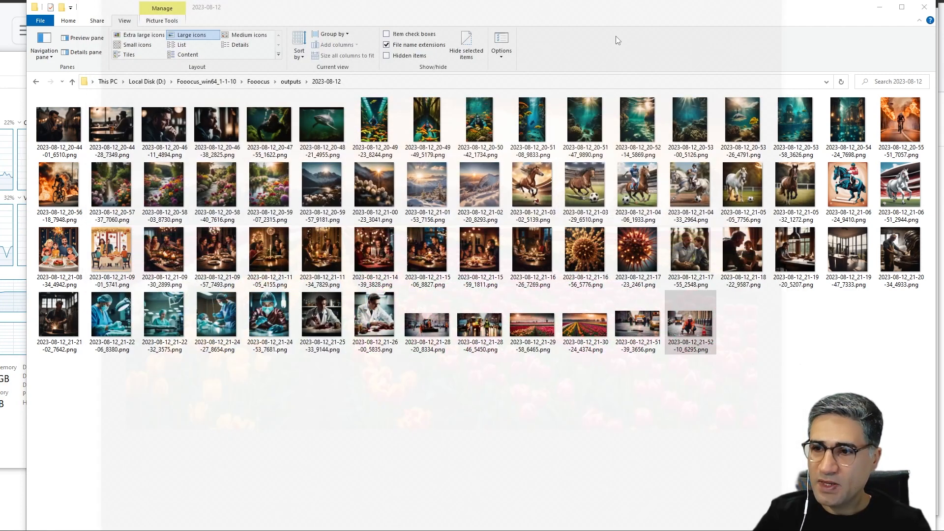
- Replace the prompt with 'A sculptor making a very large metal sculpture' and start generating
{"action": "left_click", "coordinate": [887, 9]}
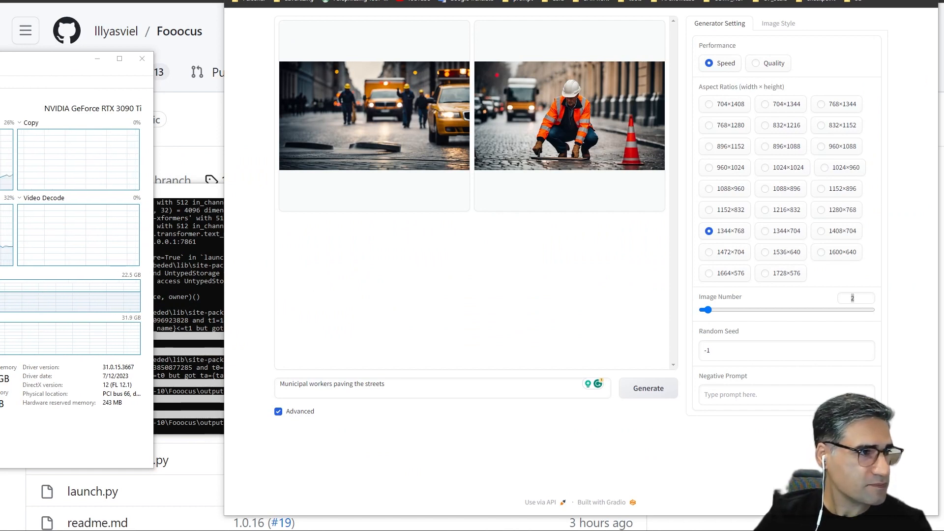
{"action": "triple_click", "coordinate": [369, 384]}
{"action": "type", "text": "A sculptor making a very large metal sculpture"}
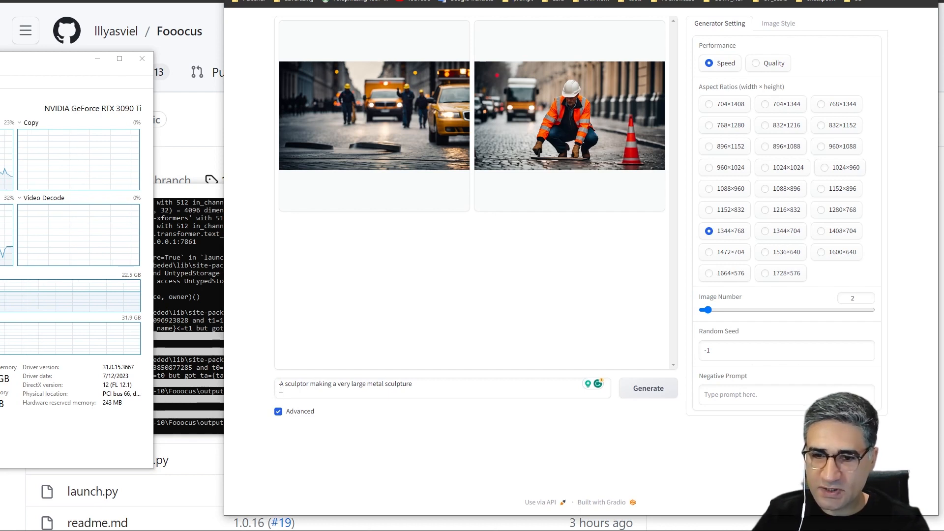
{"action": "left_click_drag", "start_coordinate": [281, 386], "coordinate": [424, 380]}
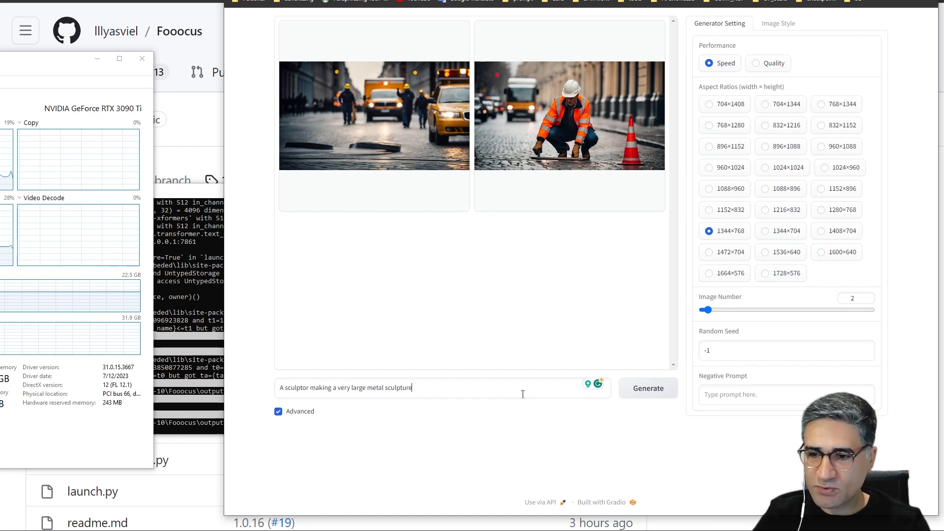
{"action": "left_click", "coordinate": [648, 389]}
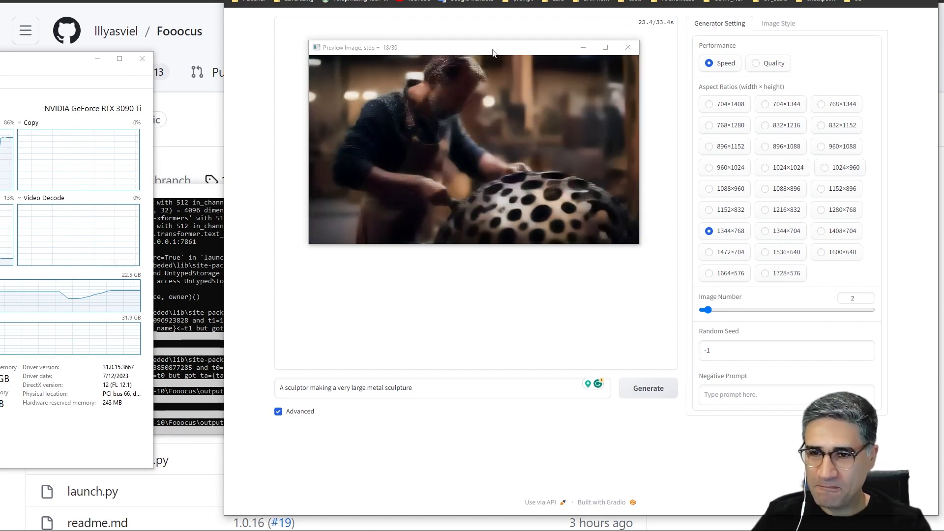
- Move the preview aside, glance at GitHub and the GPU monitor, then return to the Fooocus page
{"action": "left_click_drag", "start_coordinate": [493, 52], "coordinate": [505, 123]}
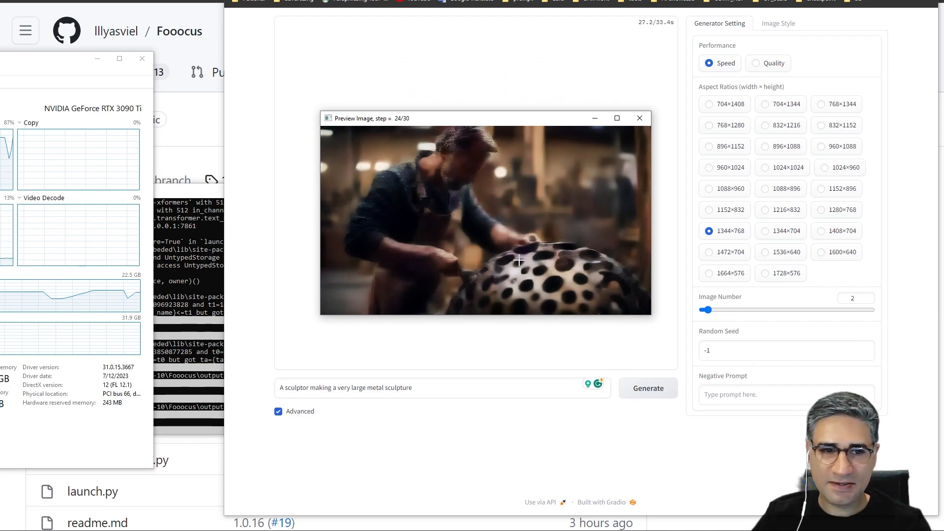
{"action": "left_click", "coordinate": [74, 37]}
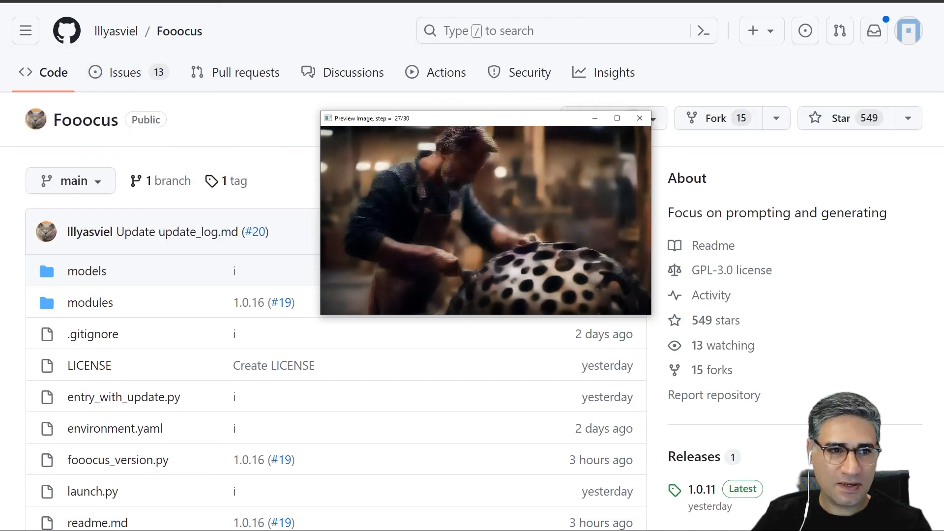
{"action": "left_click_drag", "start_coordinate": [73, 48], "coordinate": [116, 90]}
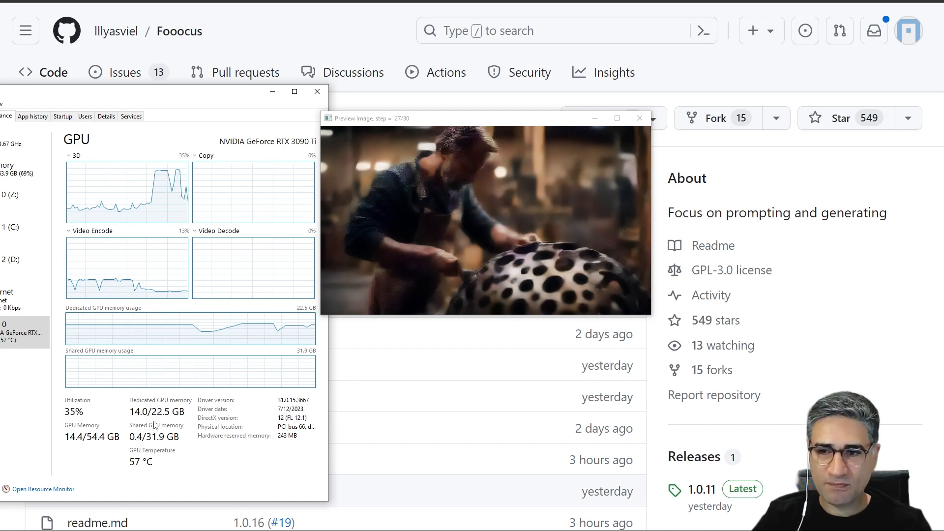
{"action": "left_click", "coordinate": [317, 91]}
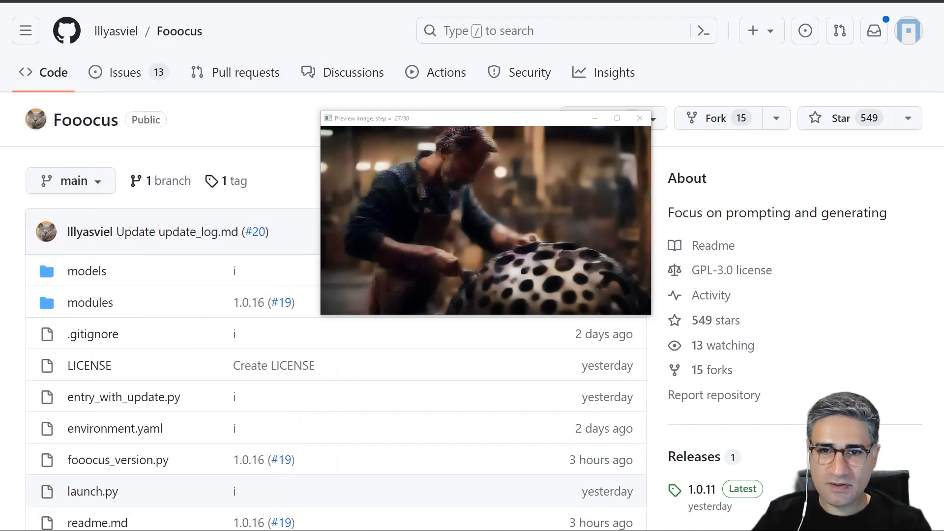
{"action": "left_click", "coordinate": [524, 222]}
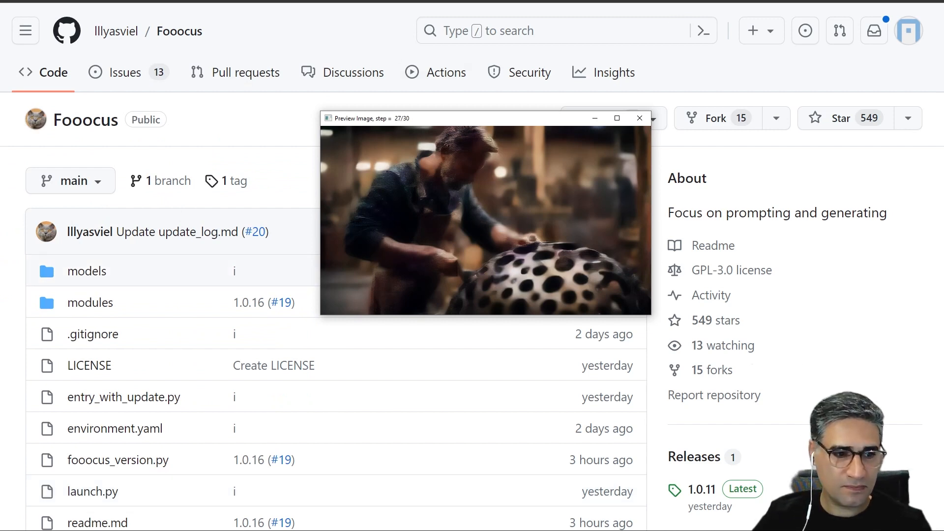
{"action": "key", "text": "alt+Tab"}
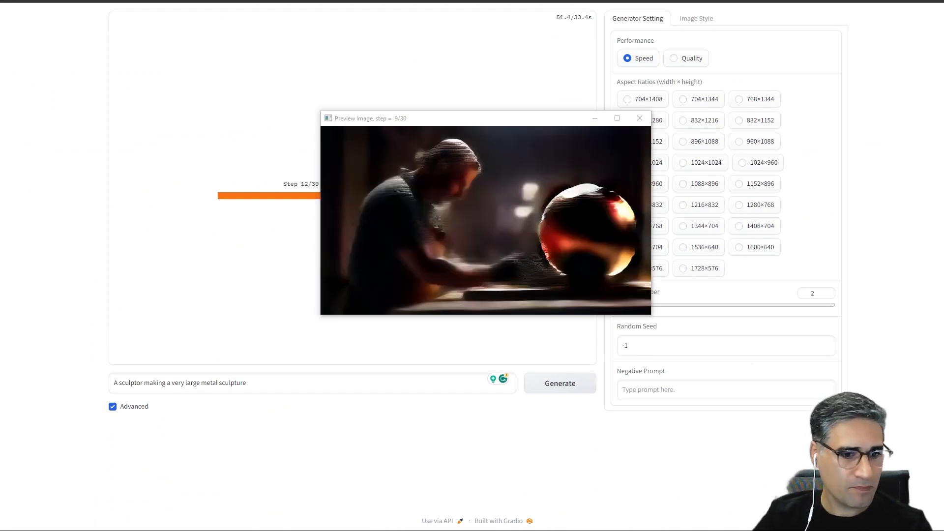
- View the first new sculptor image full size from the outputs folder, preview moved aside
{"action": "key", "text": "alt+Tab"}
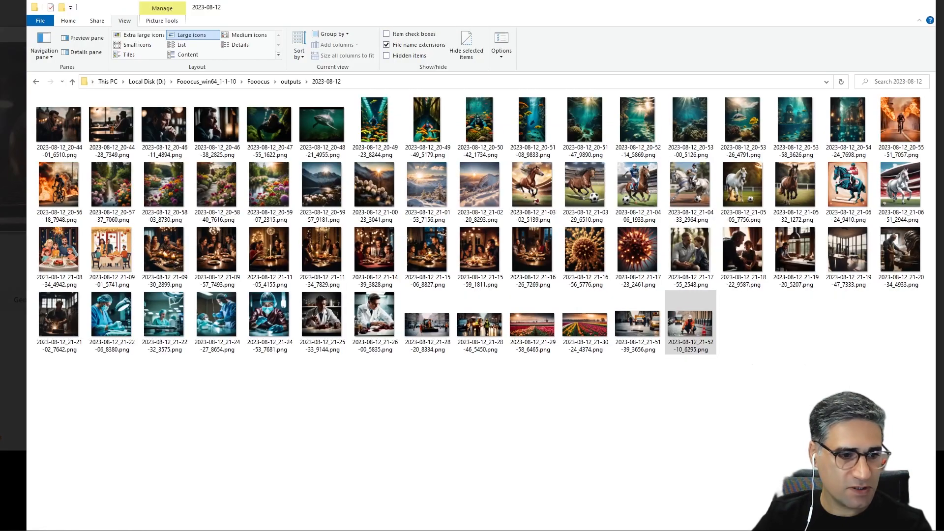
{"action": "left_click", "coordinate": [751, 333]}
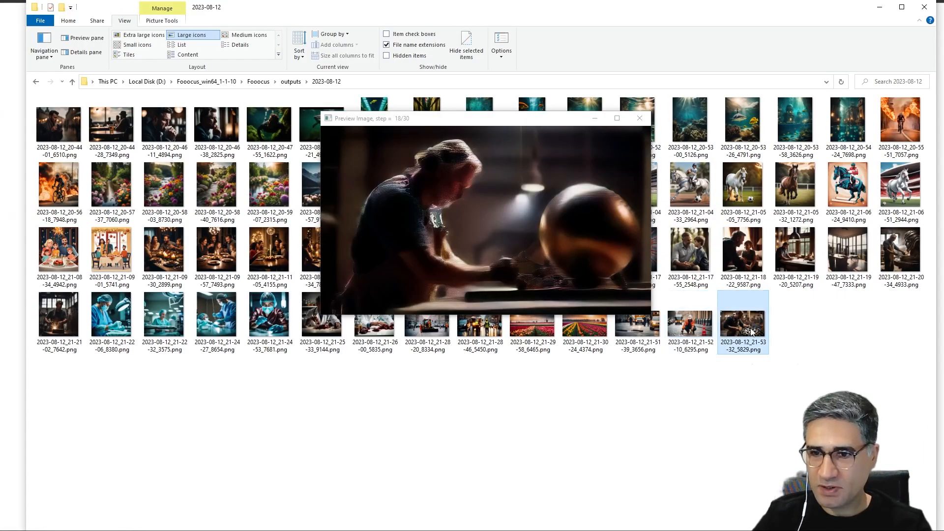
{"action": "double_click", "coordinate": [751, 333]}
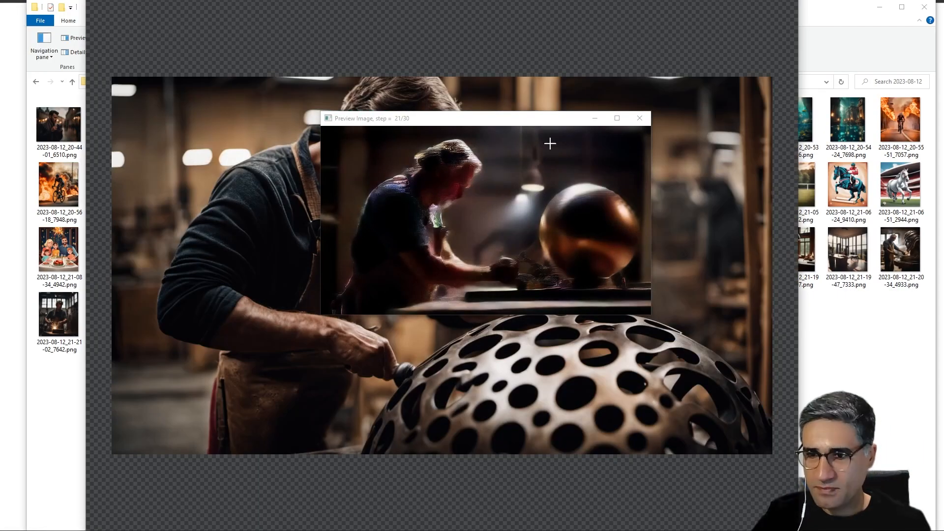
{"action": "left_click_drag", "start_coordinate": [552, 129], "coordinate": [788, 3]}
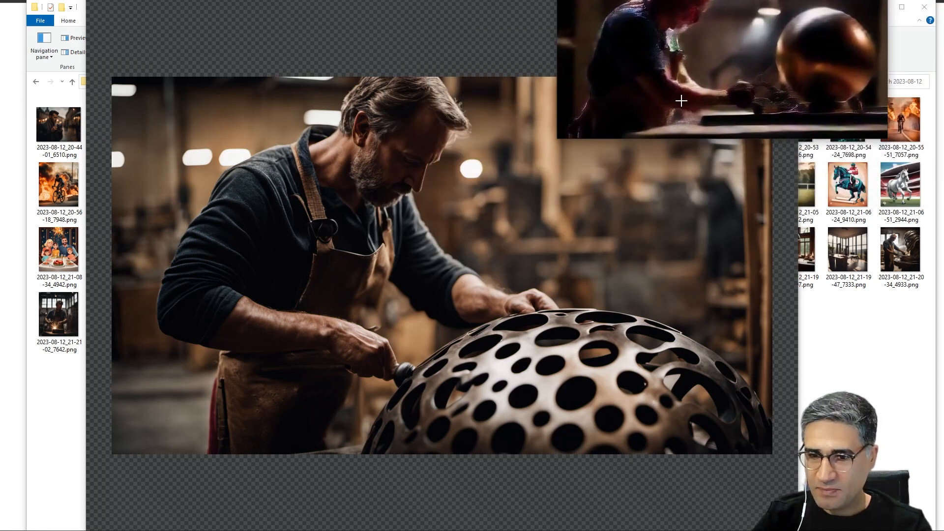
{"action": "left_click_drag", "start_coordinate": [723, 96], "coordinate": [677, 3]}
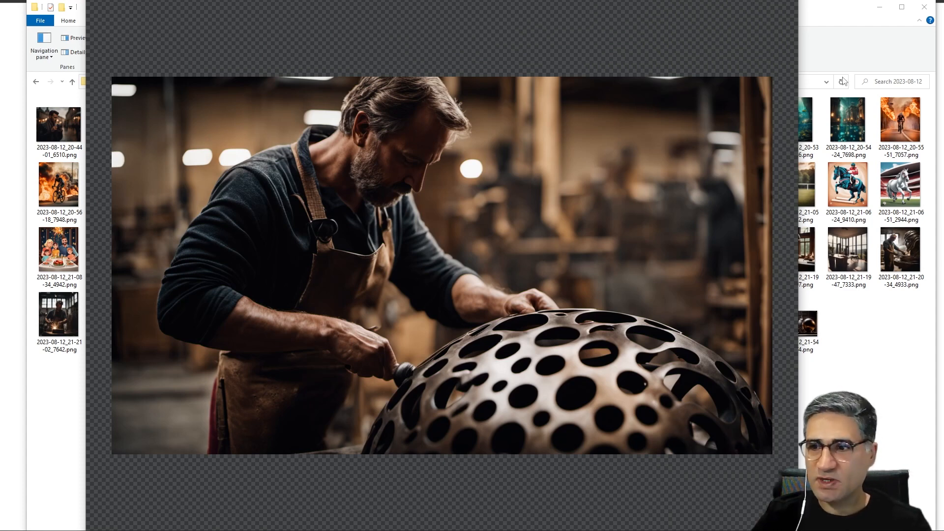
- View the newest sculptor image full size, then close the viewer
{"action": "key", "text": "Escape"}
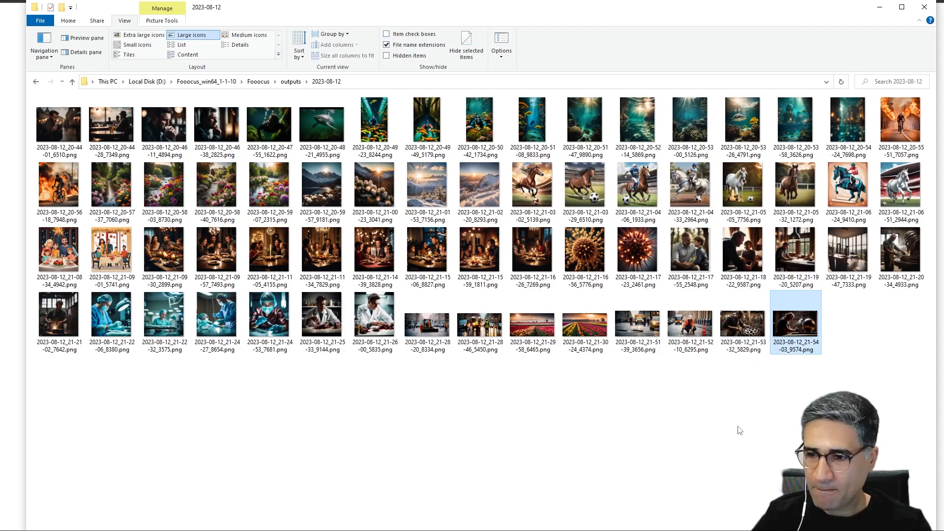
{"action": "key", "text": "Return"}
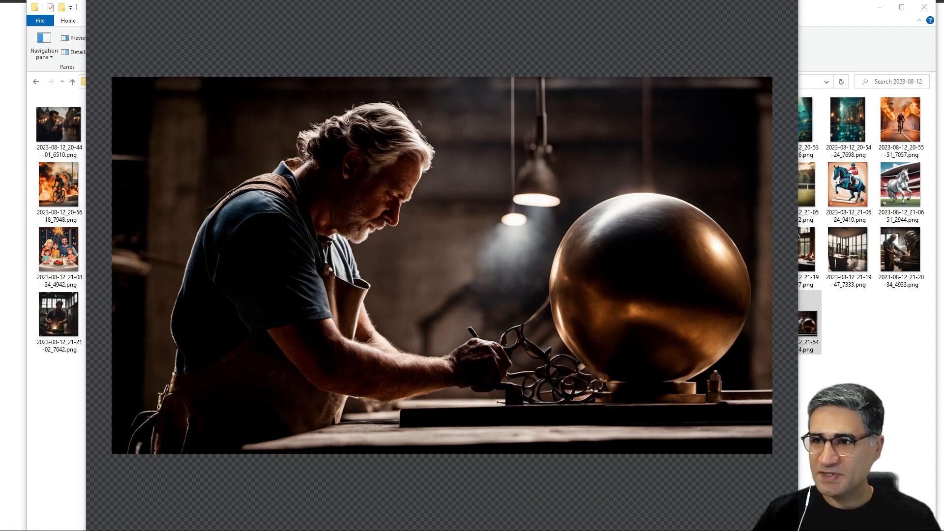
{"action": "key", "text": "Escape"}
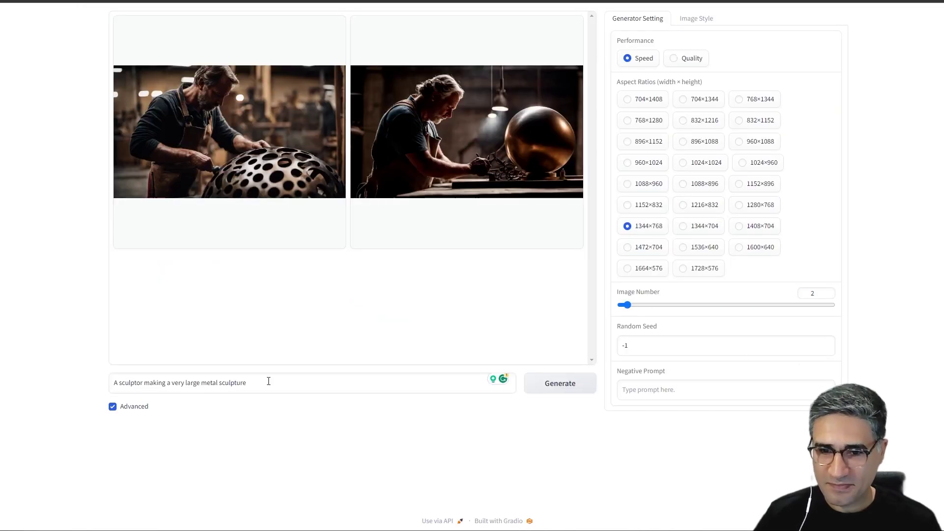
- Replace the prompt with 'A father giving advice to his son' and start generating
{"action": "left_click", "coordinate": [268, 381]}
{"action": "key", "text": "ctrl+a"}
{"action": "key", "text": "BackSpace"}
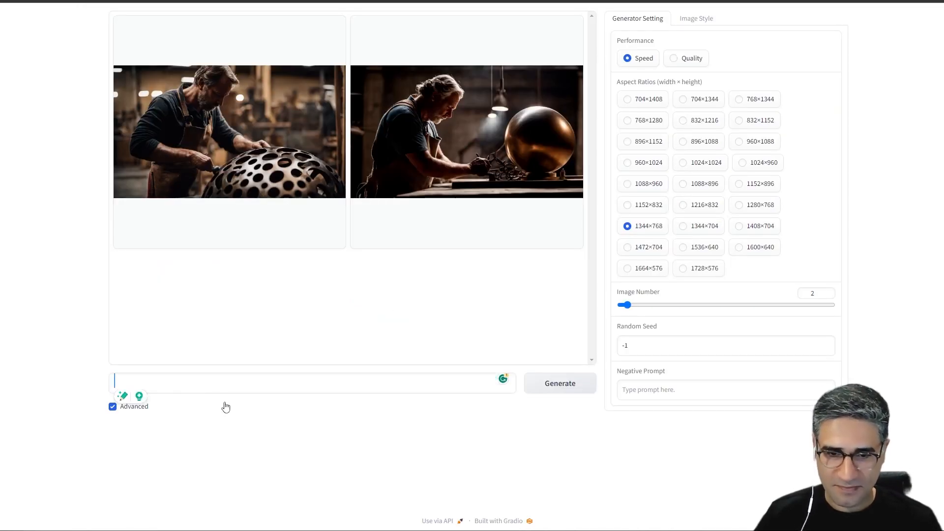
{"action": "type", "text": "A father giving advice to his son"}
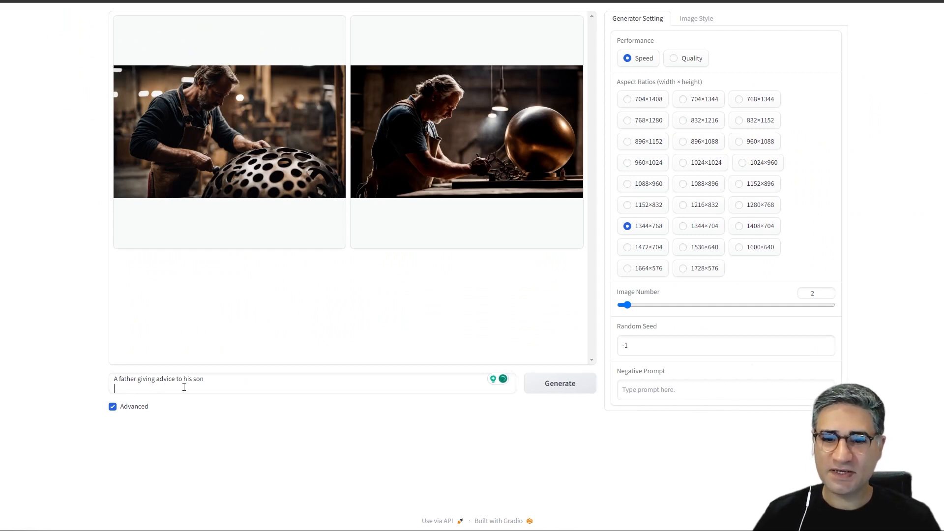
{"action": "left_click", "coordinate": [560, 383]}
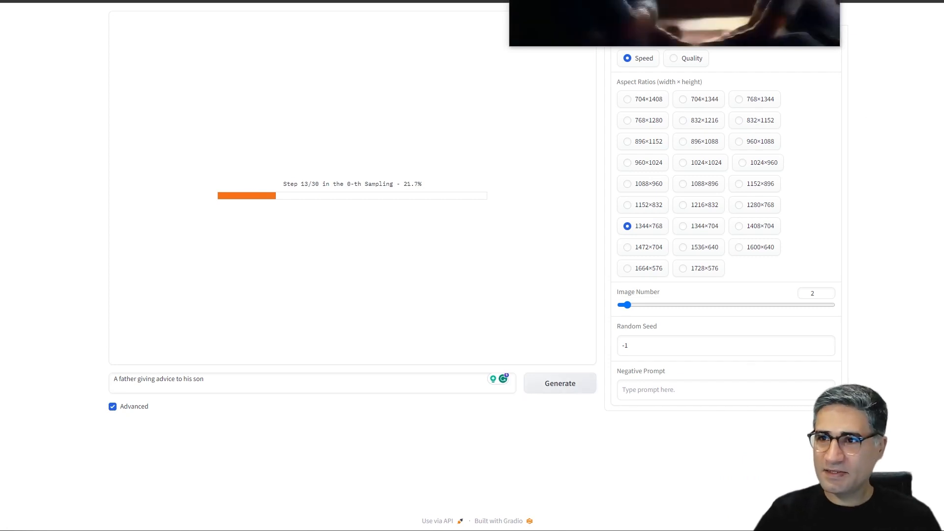
- Bring the preview window back into view, then switch to the outputs folder
{"action": "left_click_drag", "start_coordinate": [694, 2], "coordinate": [502, 61]}
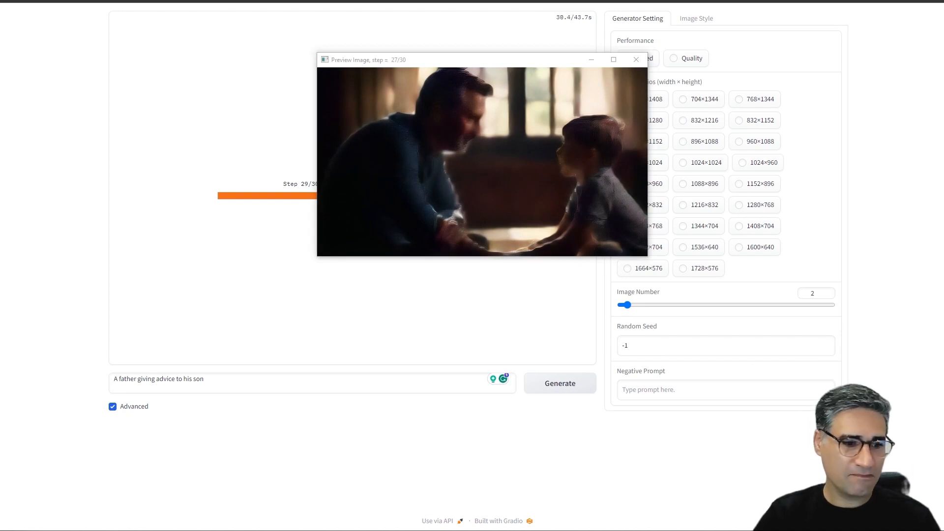
{"action": "key", "text": "alt+Tab"}
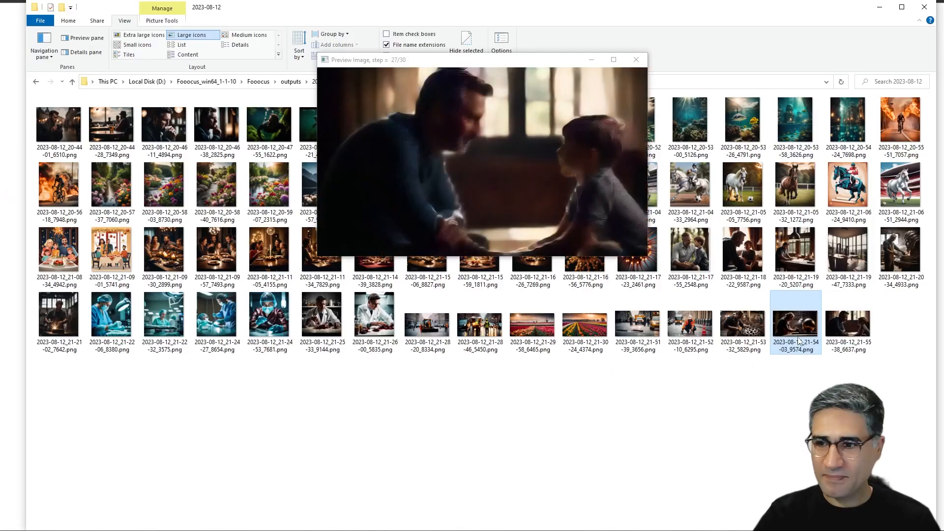
- View the first father-and-son PNG full size in Photos, then close the viewer
{"action": "double_click", "coordinate": [855, 337]}
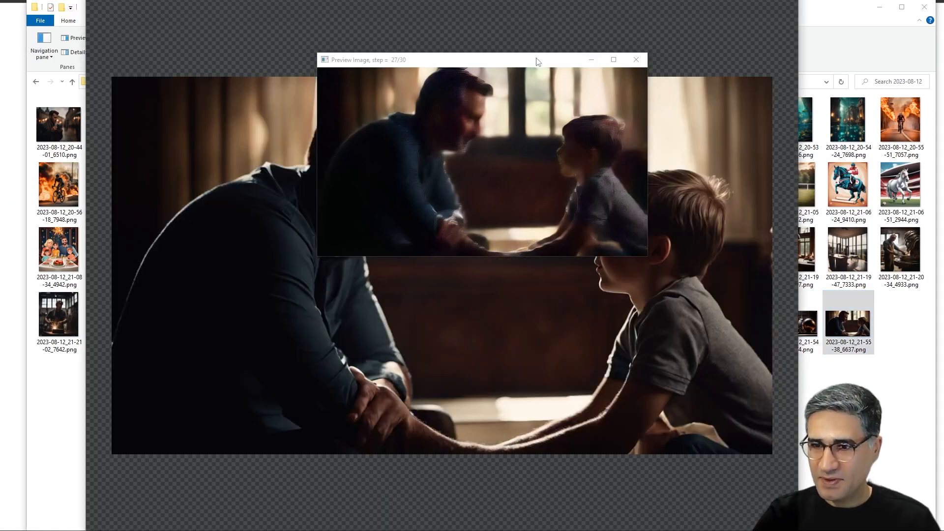
{"action": "left_click_drag", "start_coordinate": [537, 60], "coordinate": [636, 4]}
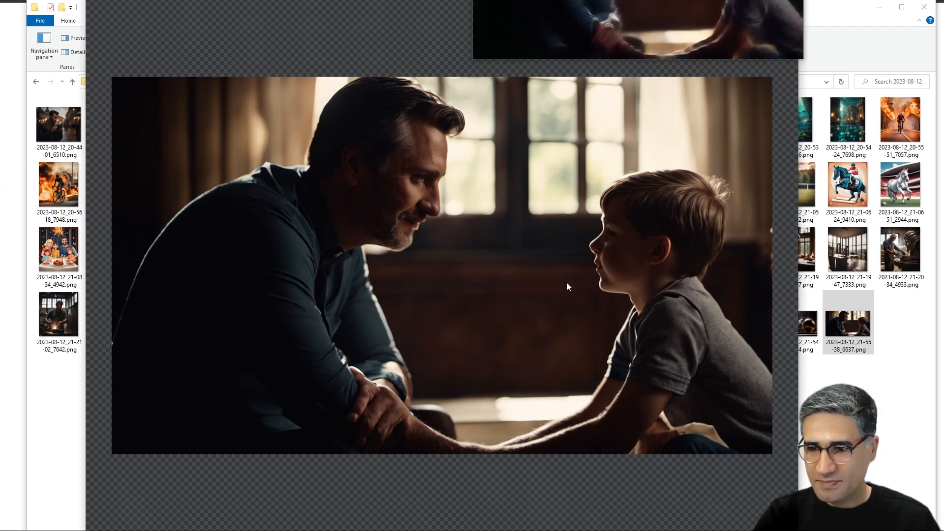
{"action": "scroll", "coordinate": [567, 282], "scroll_direction": "up", "scroll_amount": 3}
{"action": "scroll", "coordinate": [413, 150], "scroll_direction": "up", "scroll_amount": 2}
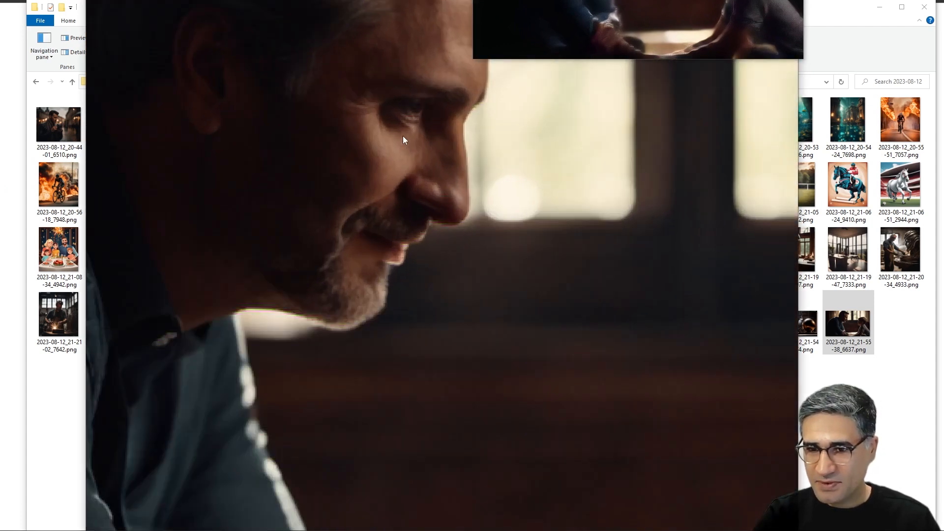
{"action": "scroll", "coordinate": [403, 137], "scroll_direction": "down", "scroll_amount": 3}
{"action": "scroll", "coordinate": [407, 137], "scroll_direction": "up", "scroll_amount": 2}
{"action": "scroll", "coordinate": [383, 58], "scroll_direction": "up", "scroll_amount": 1}
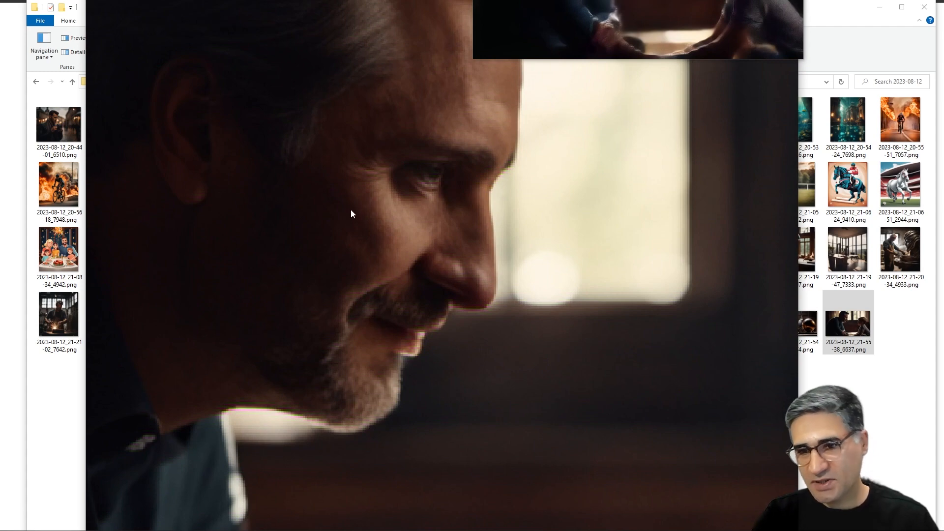
{"action": "scroll", "coordinate": [357, 219], "scroll_direction": "down", "scroll_amount": 2}
{"action": "scroll", "coordinate": [358, 219], "scroll_direction": "down", "scroll_amount": 2}
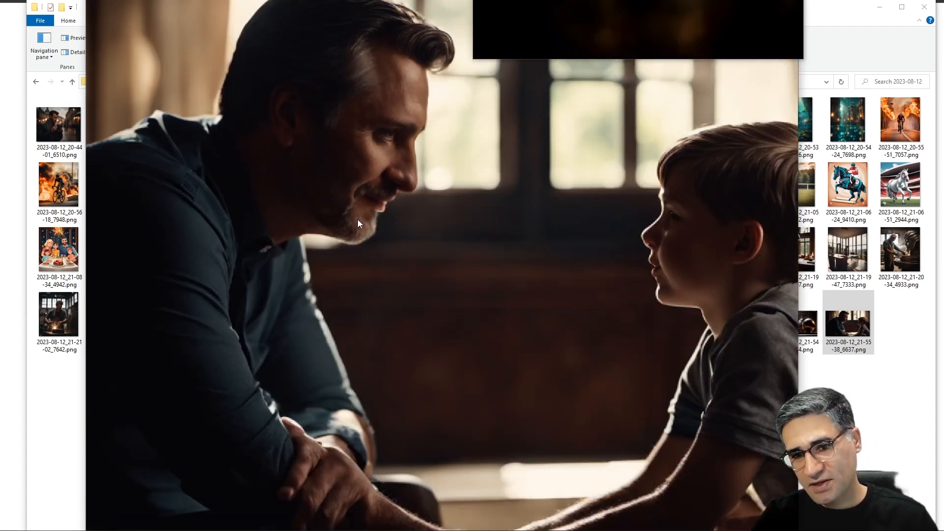
{"action": "scroll", "coordinate": [358, 220], "scroll_direction": "down", "scroll_amount": 1}
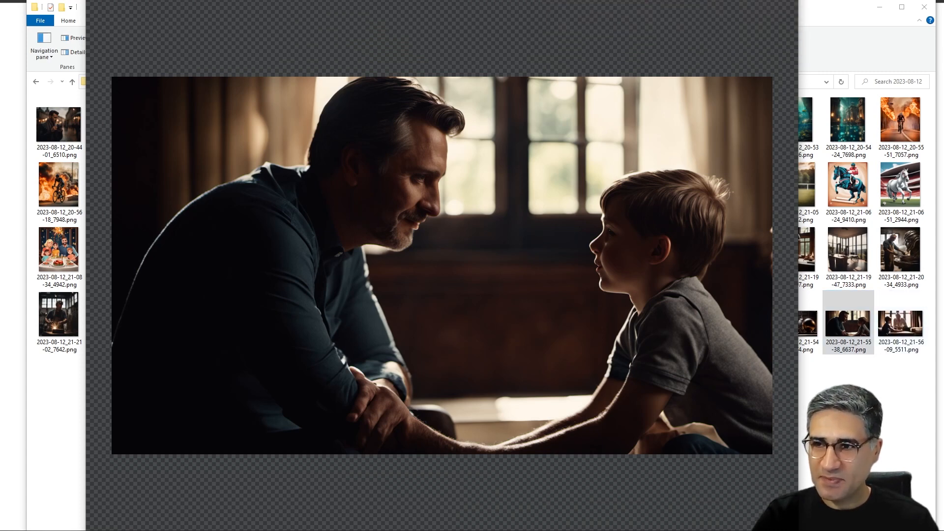
{"action": "key", "text": "Escape"}
- View the newest father-and-son image (2023-08-12_21-56-09_5511) full size, then close it
{"action": "left_click", "coordinate": [900, 325]}
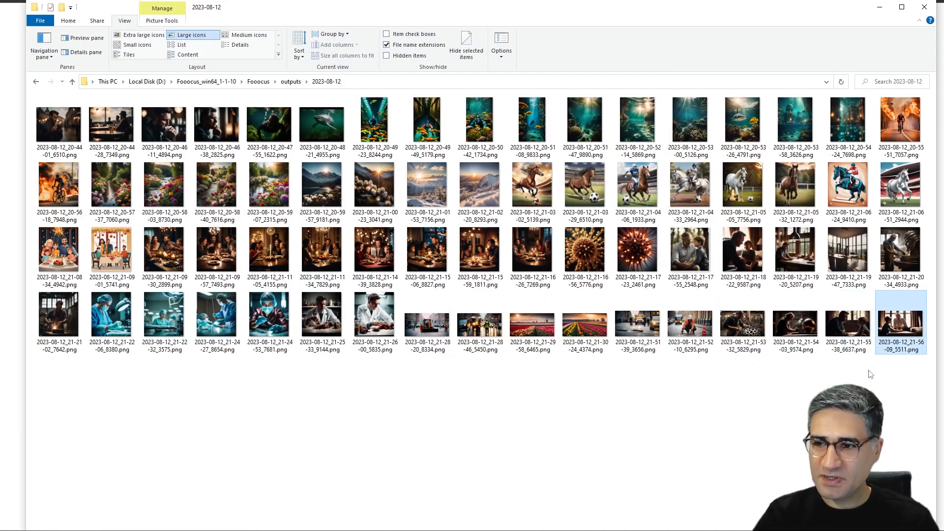
{"action": "key", "text": "Return"}
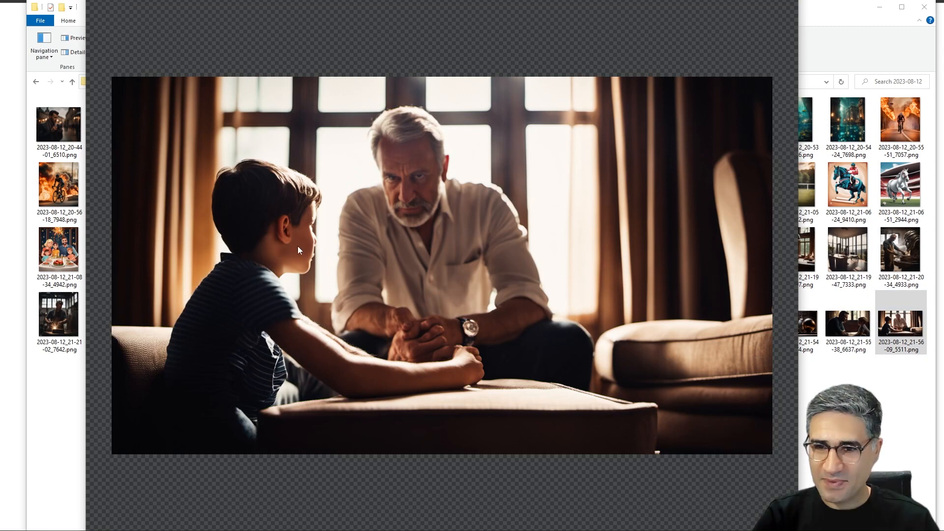
{"action": "key", "text": "Escape"}
- Browse from an earlier workshop image through the drafting man, father-and-son, golden virus and dinner-party images
{"action": "left_click", "coordinate": [902, 260]}
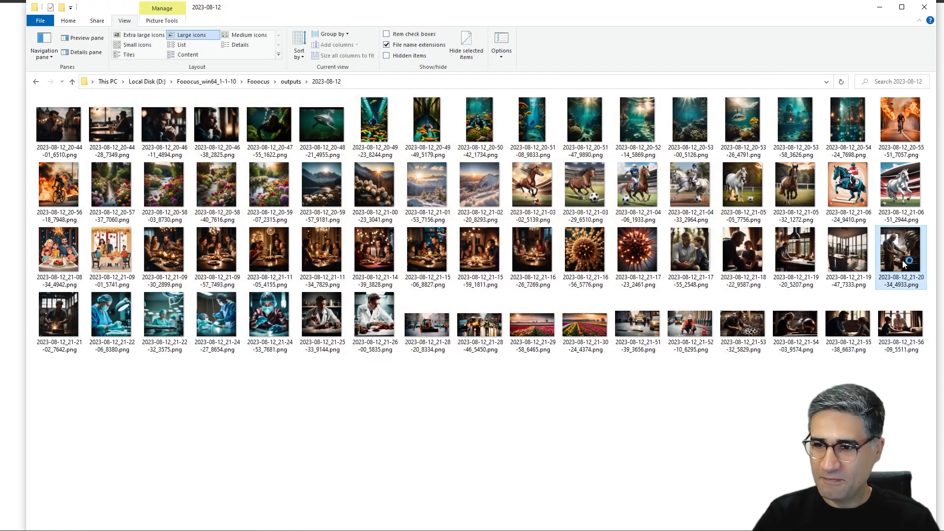
{"action": "double_click", "coordinate": [901, 260]}
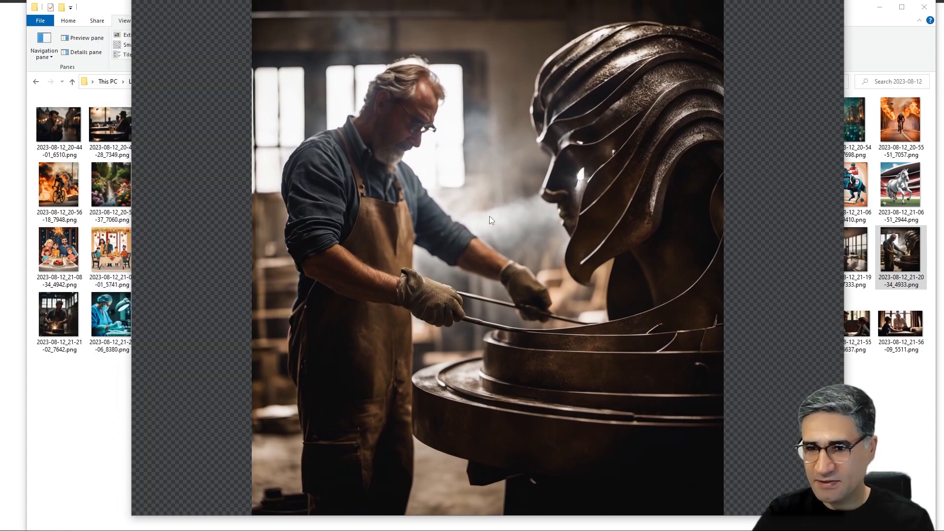
{"action": "key", "text": "Right"}
{"action": "key", "text": "Left"}
{"action": "key", "text": "Left"}
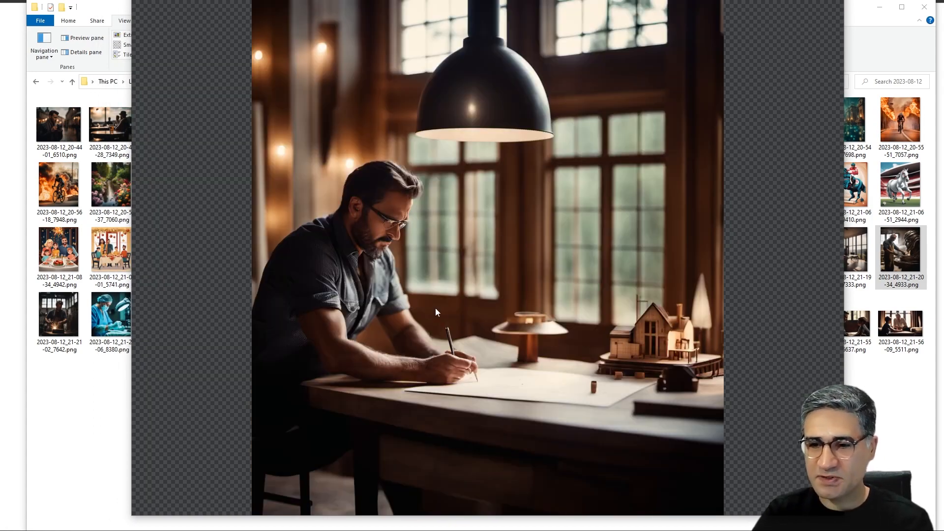
{"action": "key", "text": "Left"}
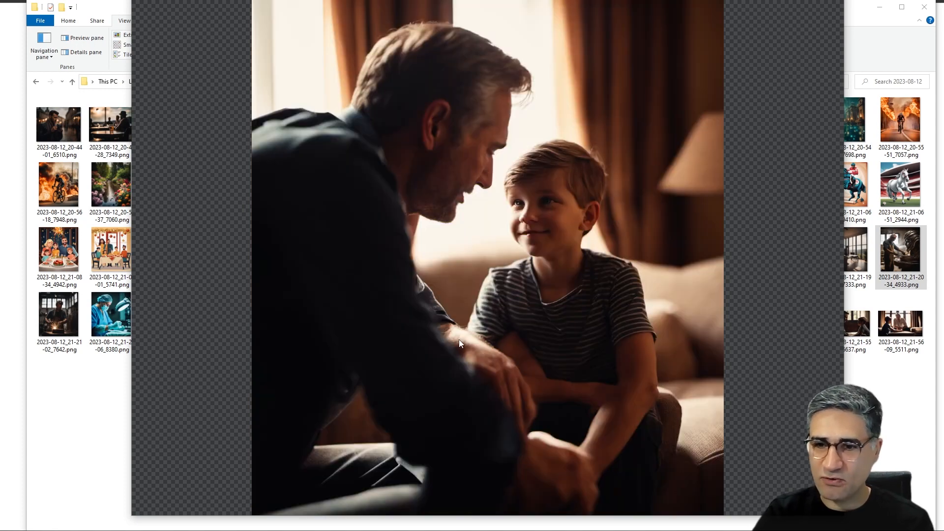
{"action": "key", "text": "Left"}
{"action": "key", "text": "Left"}
{"action": "key", "text": "Left"}
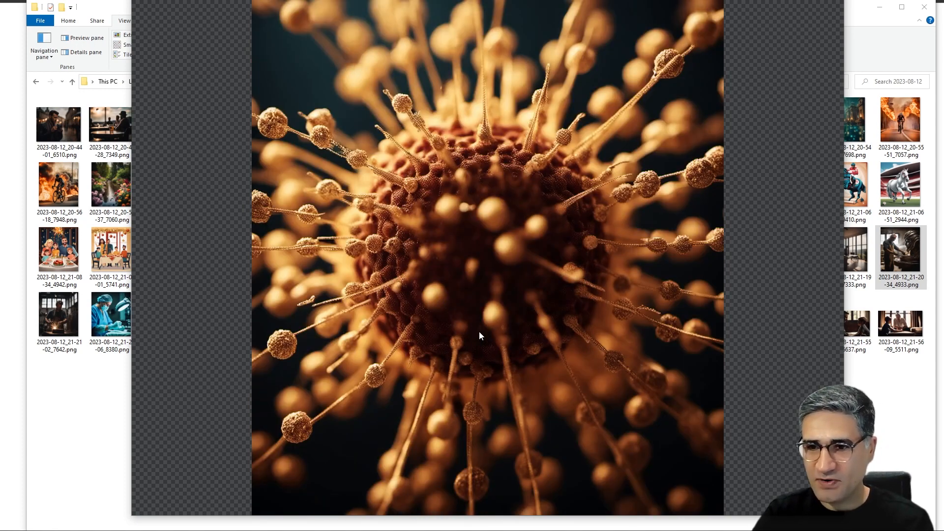
{"action": "key", "text": "Left"}
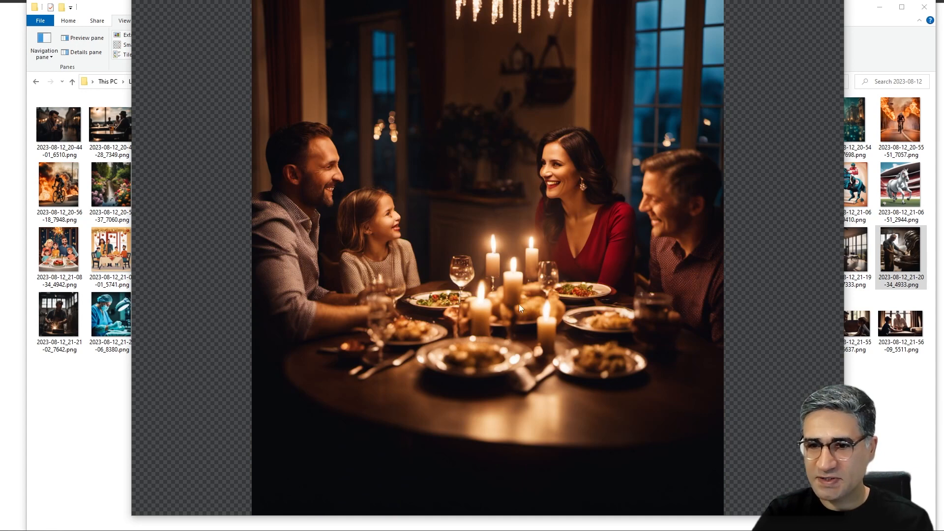
{"action": "key", "text": "Left"}
{"action": "key", "text": "Left"}
{"action": "key", "text": "Left"}
{"action": "key", "text": "Left"}
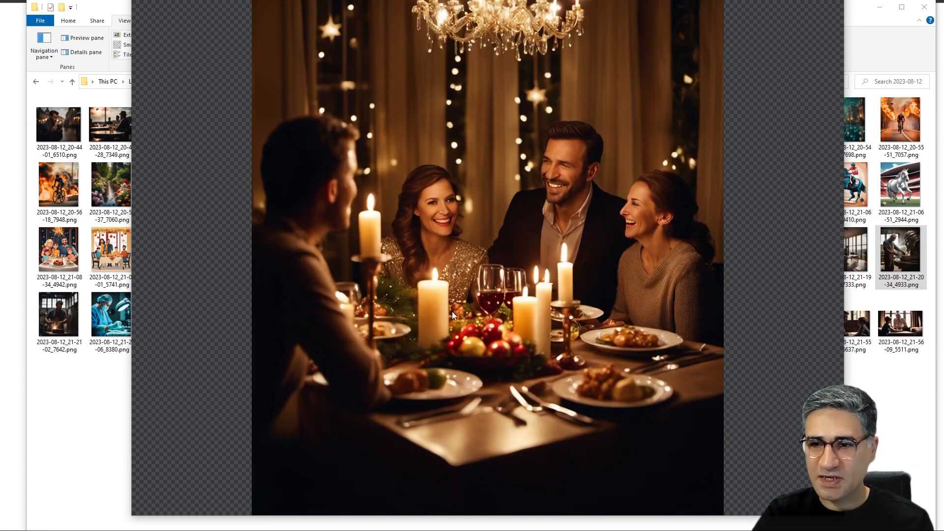
{"action": "key", "text": "Left"}
{"action": "key", "text": "Left"}
{"action": "key", "text": "Left"}
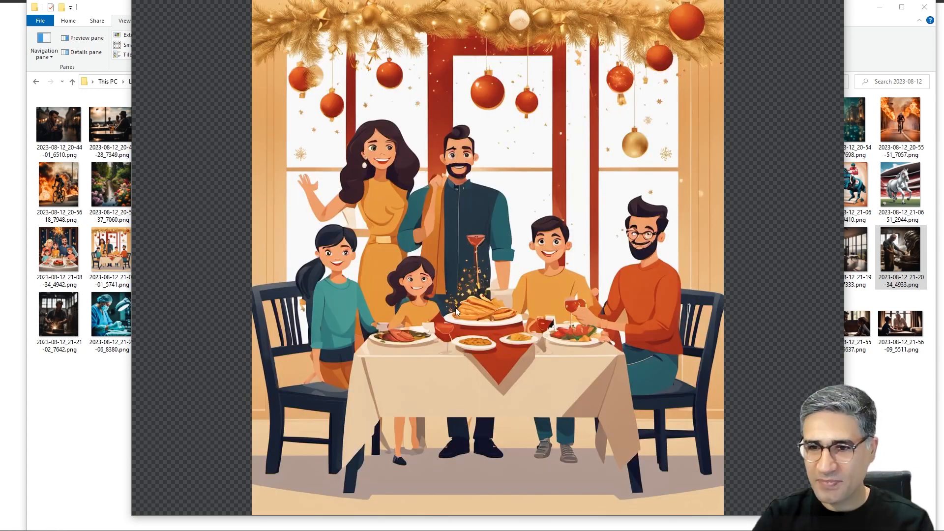
- Continue through the cartoon family, horse, snowy mountain lake, flower garden and flaming cyclist images
{"action": "key", "text": "Left"}
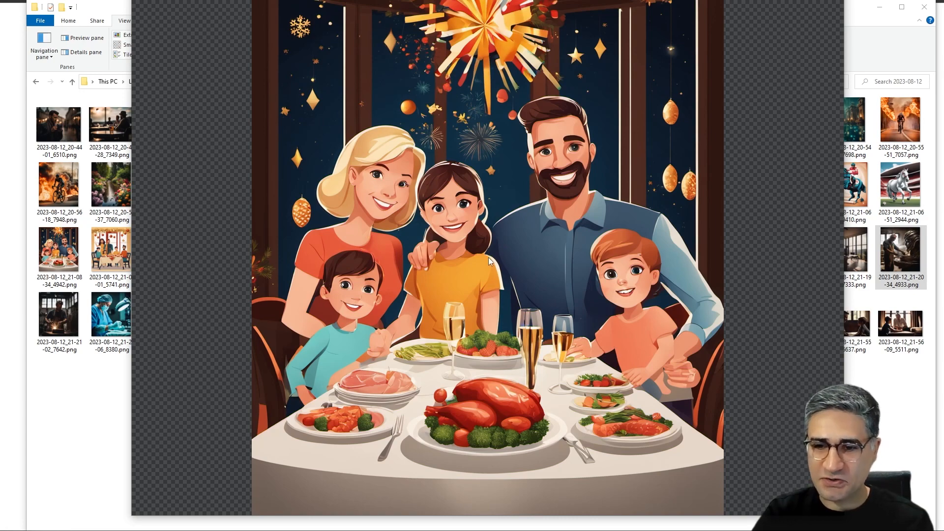
{"action": "key", "text": "Left"}
{"action": "key", "text": "Right"}
{"action": "key", "text": "Left"}
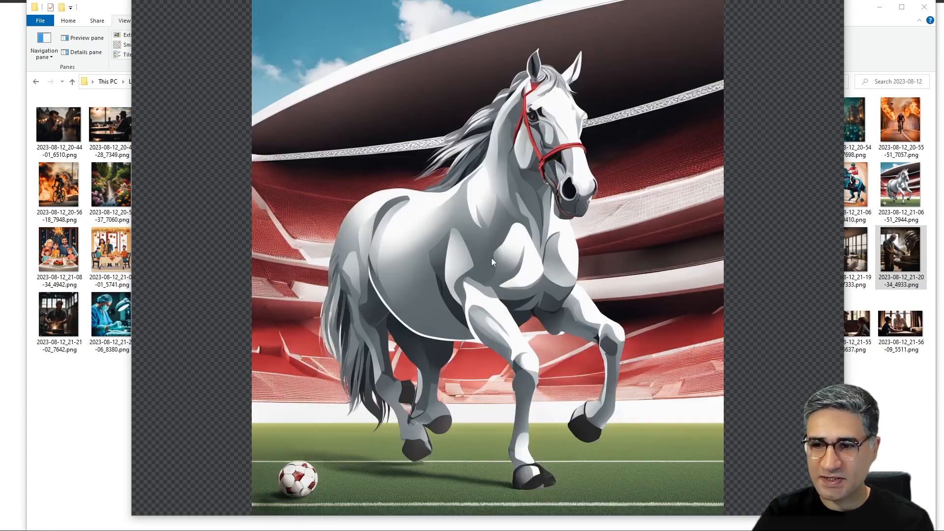
{"action": "key", "text": "Left"}
{"action": "key", "text": "Left"}
{"action": "key", "text": "Left"}
{"action": "key", "text": "Left"}
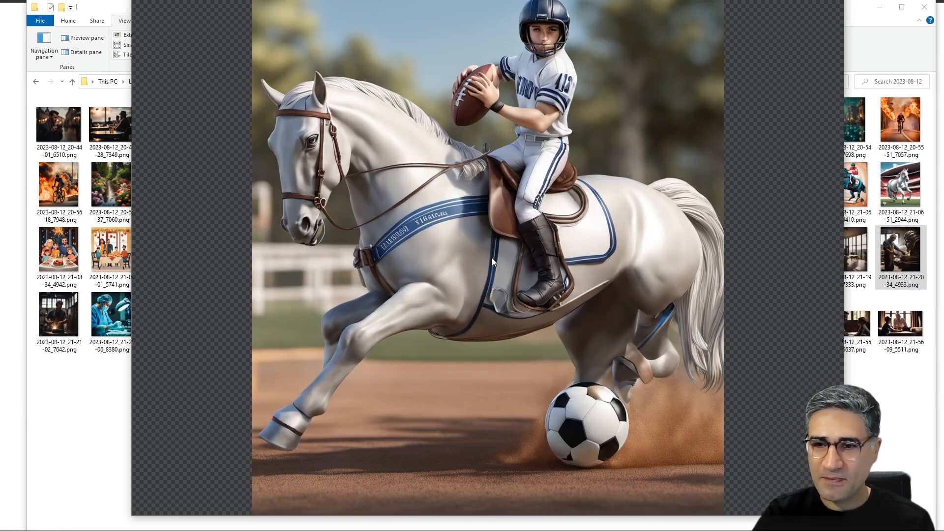
{"action": "key", "text": "Left"}
{"action": "key", "text": "Left"}
{"action": "key", "text": "Left"}
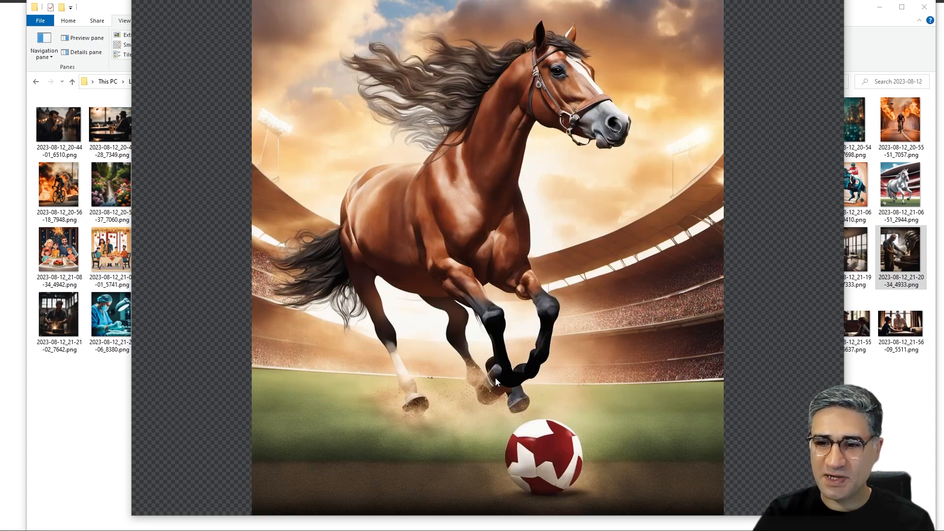
{"action": "key", "text": "Left"}
{"action": "key", "text": "Left"}
{"action": "key", "text": "Left"}
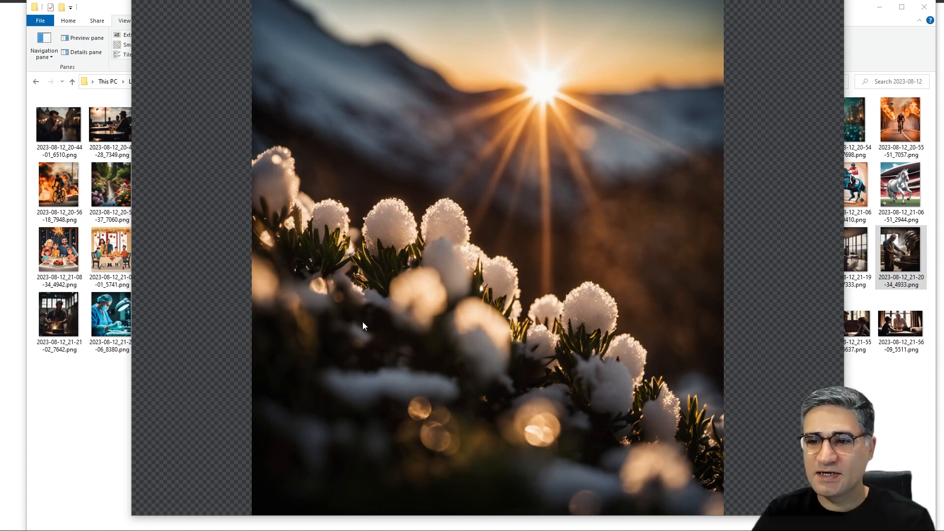
{"action": "key", "text": "Left"}
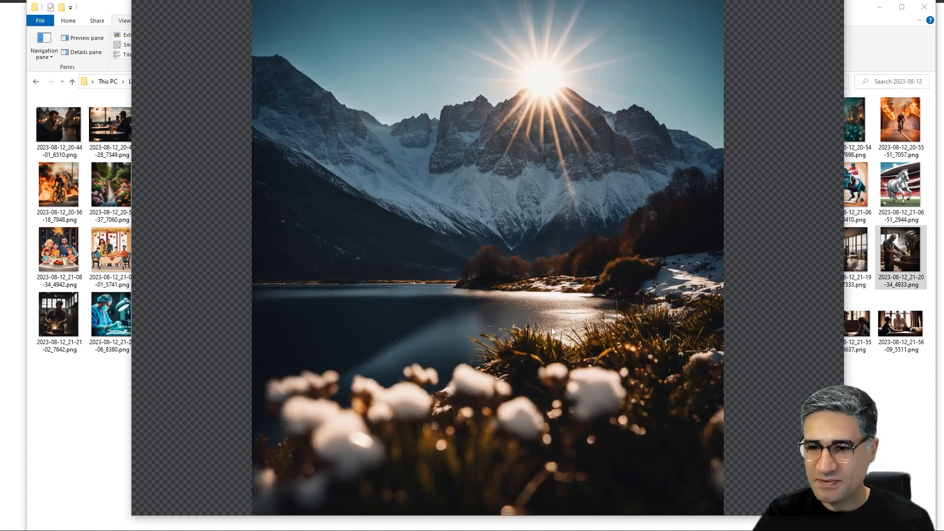
{"action": "key", "text": "Left"}
{"action": "key", "text": "Left"}
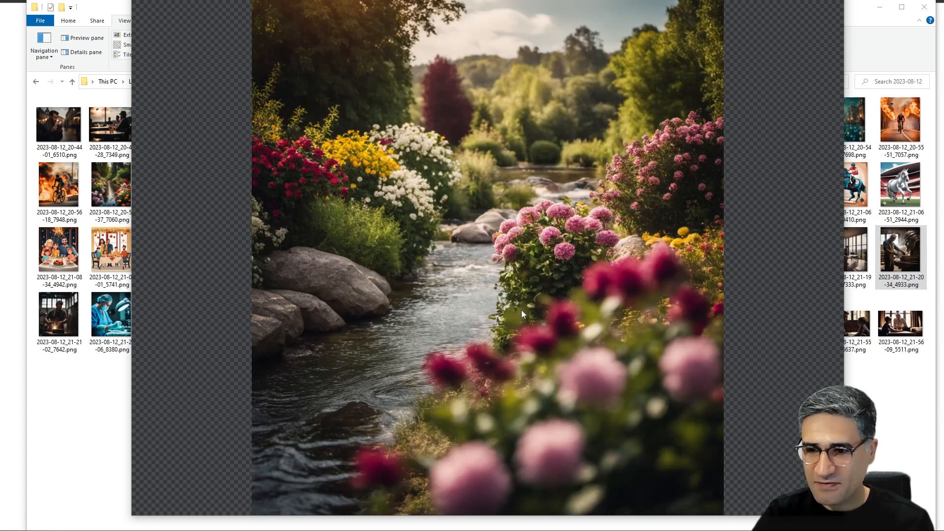
{"action": "key", "text": "Left"}
{"action": "key", "text": "Left"}
{"action": "key", "text": "Left"}
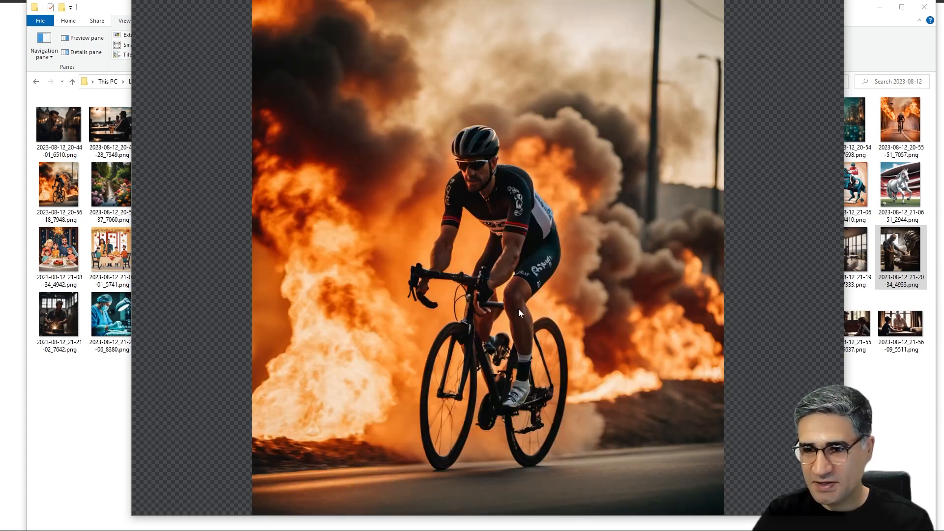
{"action": "key", "text": "Left"}
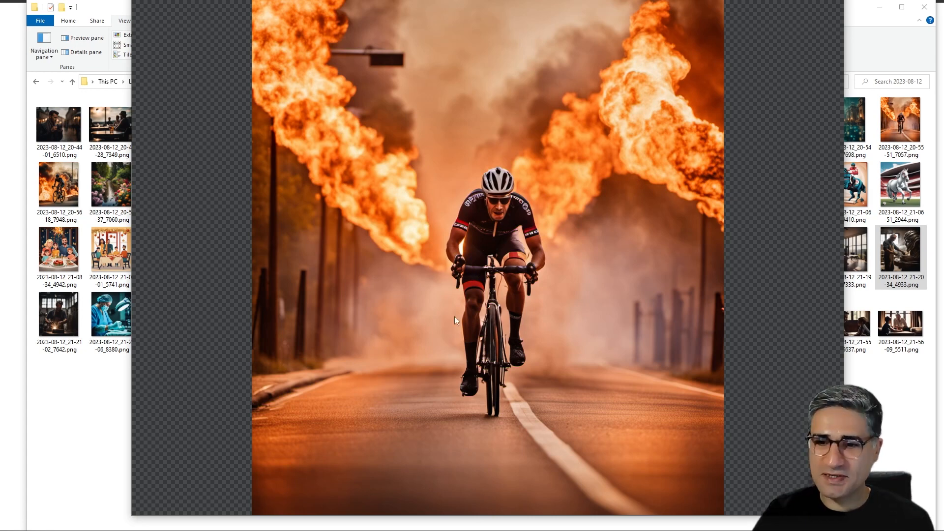
- Step through the underwater scenes — sunken temple, shark, coral reef — ending on the diver among colourful fish
{"action": "key", "text": "Right"}
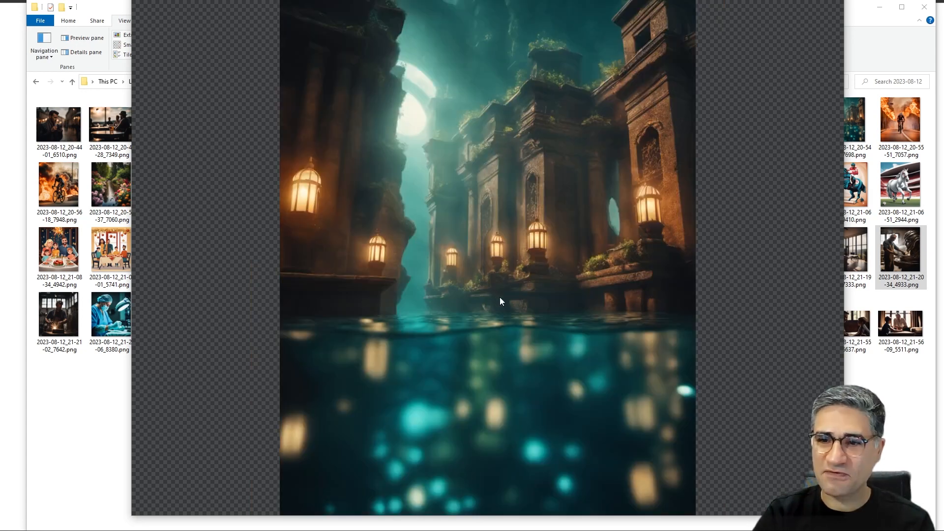
{"action": "key", "text": "Right"}
{"action": "key", "text": "Right"}
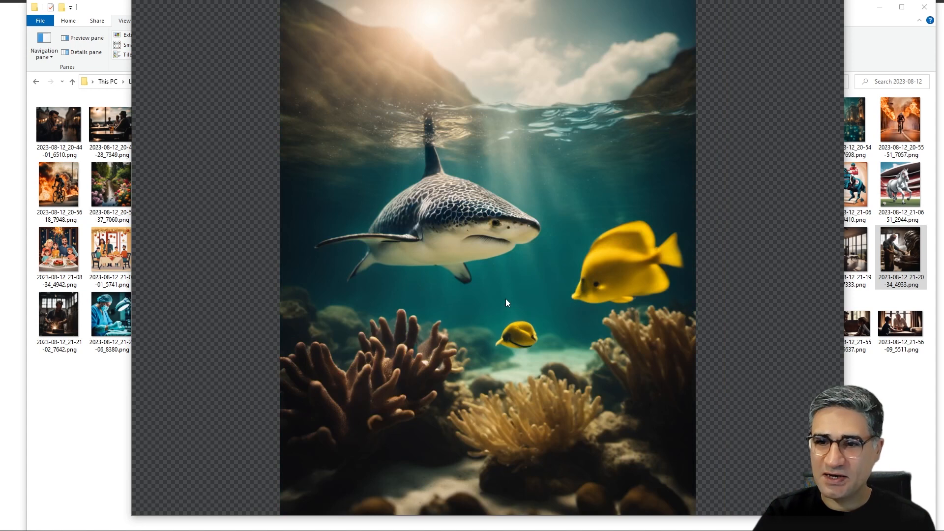
{"action": "key", "text": "Right"}
{"action": "key", "text": "Right"}
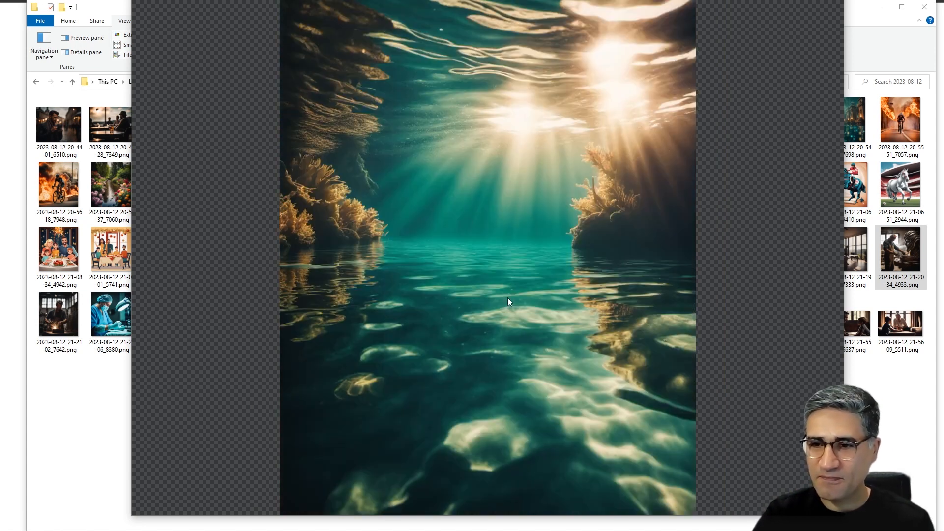
{"action": "key", "text": "Right"}
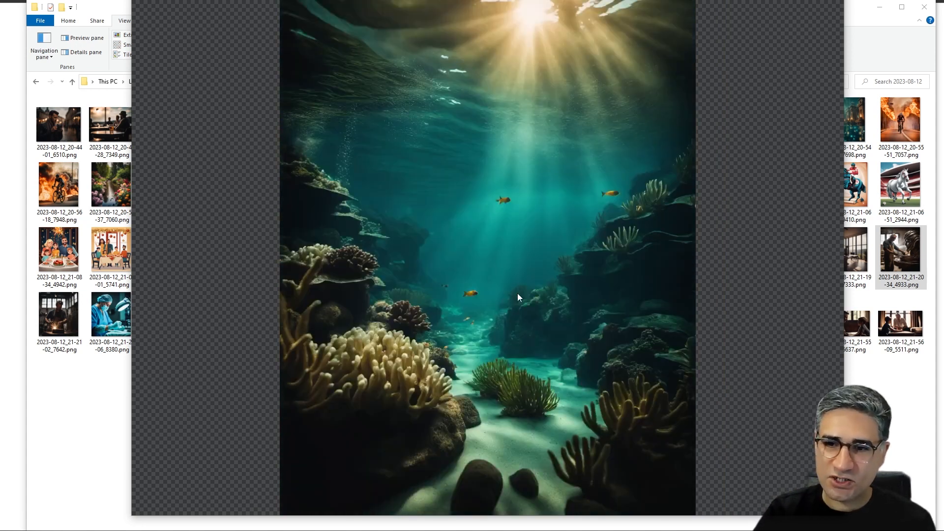
{"action": "key", "text": "Right"}
{"action": "key", "text": "Right"}
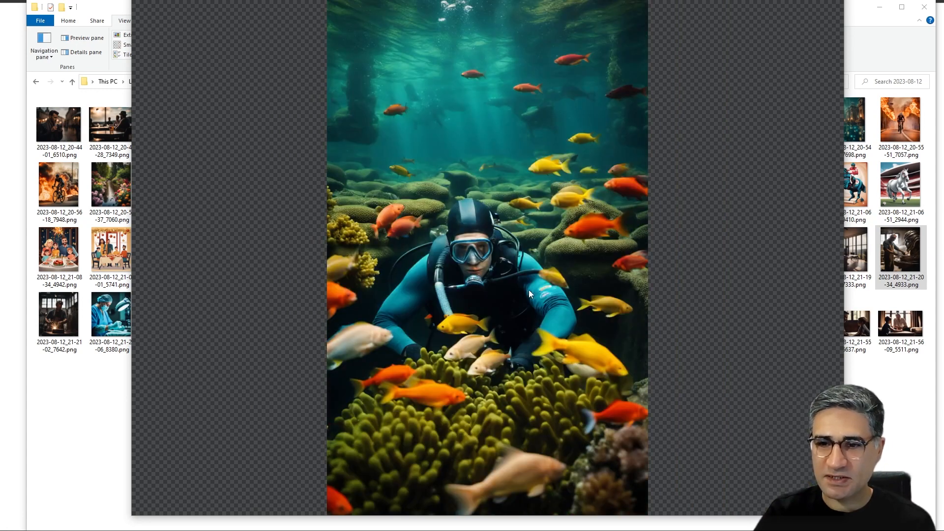
{"action": "key", "text": "Right"}
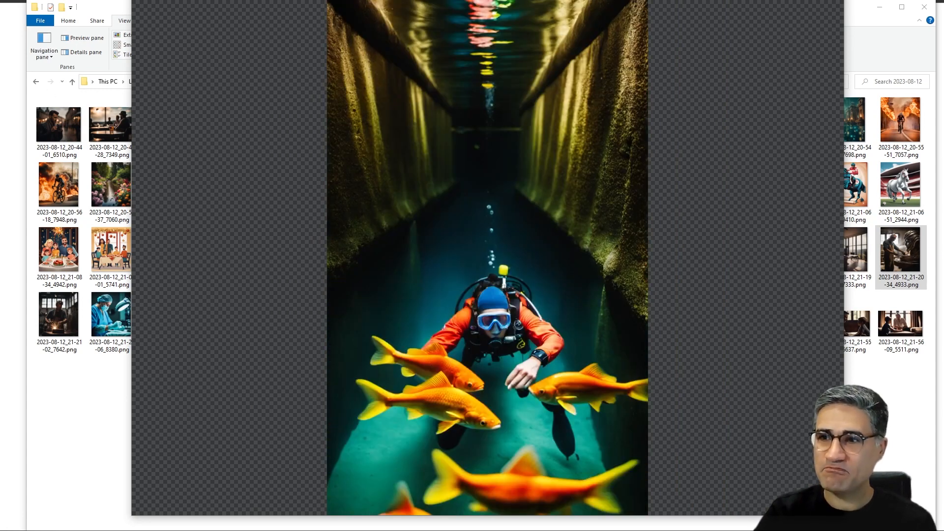
- Leave the image viewer and return to the Fooocus GitHub repository tab in the browser
{"action": "key", "text": "Escape"}
{"action": "key", "text": "alt+Tab"}
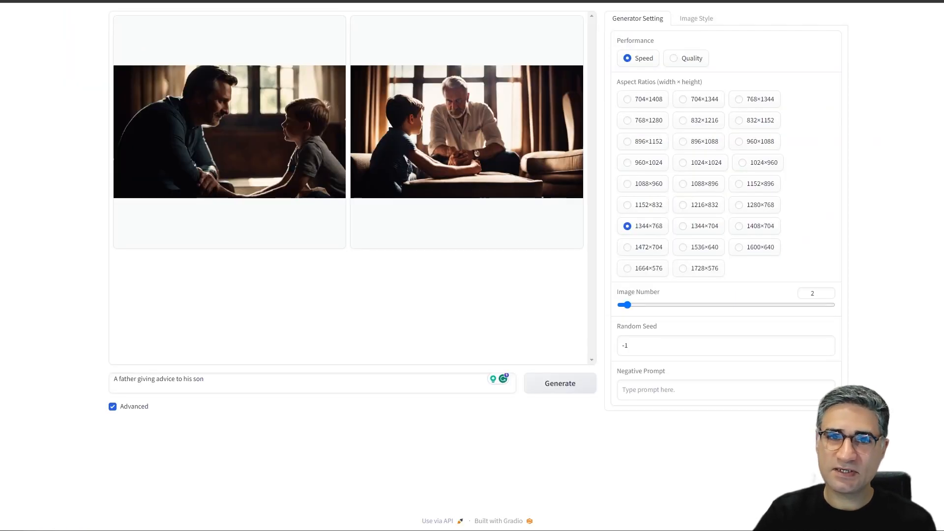
{"action": "key", "text": "ctrl+Tab"}
{"action": "scroll", "coordinate": [200, 266], "scroll_direction": "down", "scroll_amount": 5}
{"action": "scroll", "coordinate": [247, 320], "scroll_direction": "down", "scroll_amount": 4}
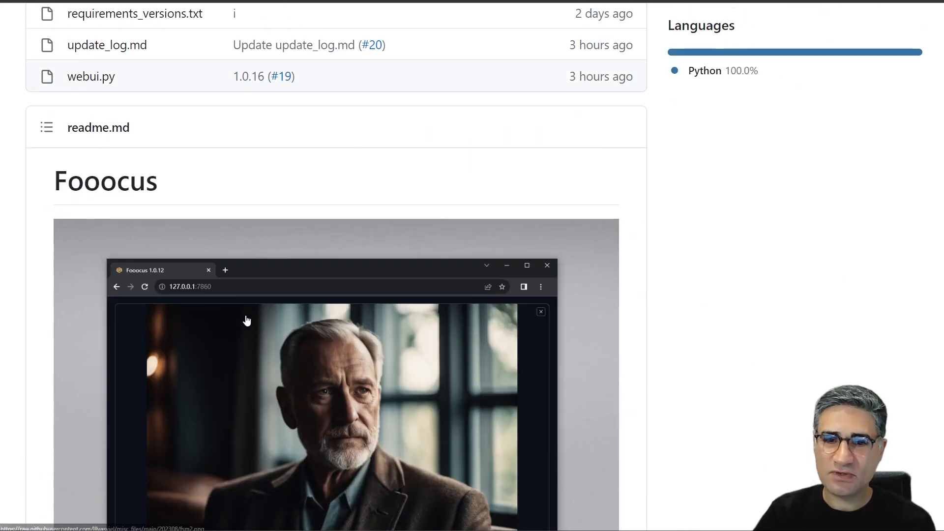
{"action": "scroll", "coordinate": [247, 321], "scroll_direction": "down", "scroll_amount": 4}
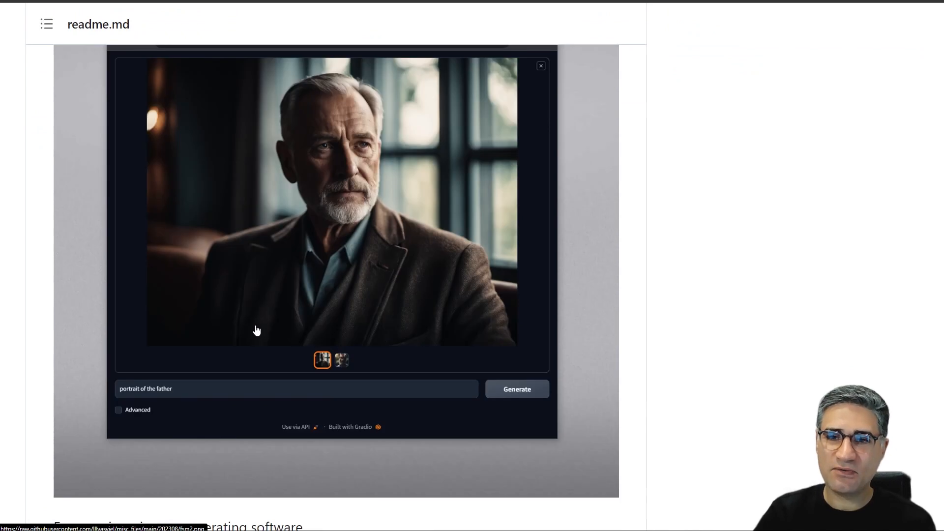
{"action": "scroll", "coordinate": [256, 325], "scroll_direction": "up", "scroll_amount": 1}
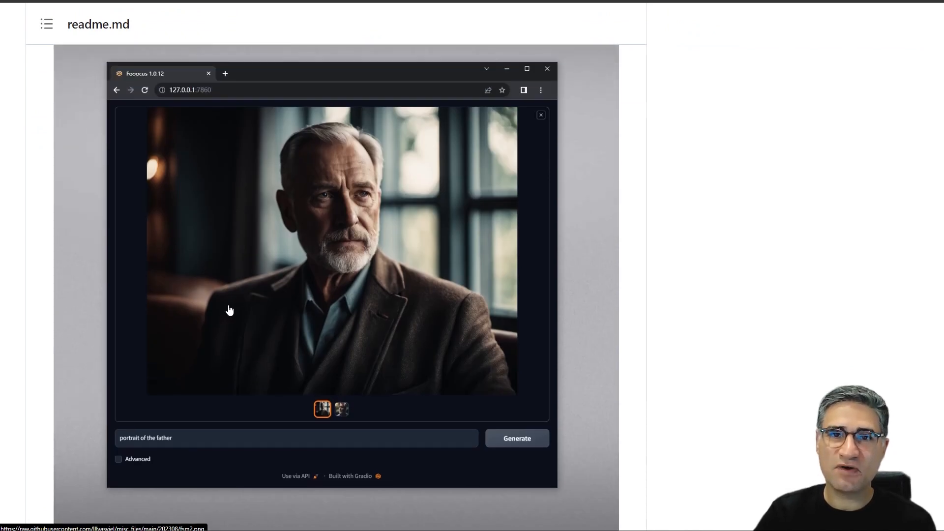
{"action": "scroll", "coordinate": [221, 310], "scroll_direction": "down", "scroll_amount": 15}
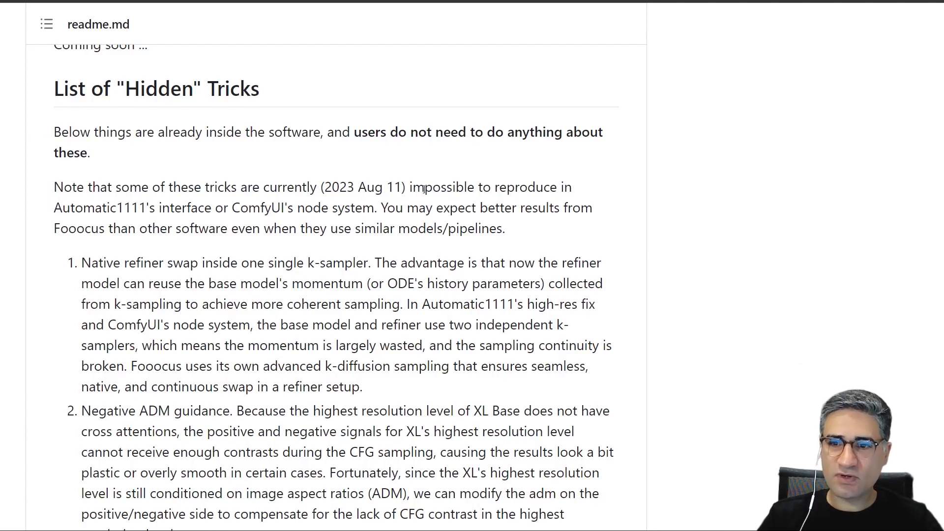
{"action": "left_click_drag", "start_coordinate": [408, 189], "coordinate": [477, 187]}
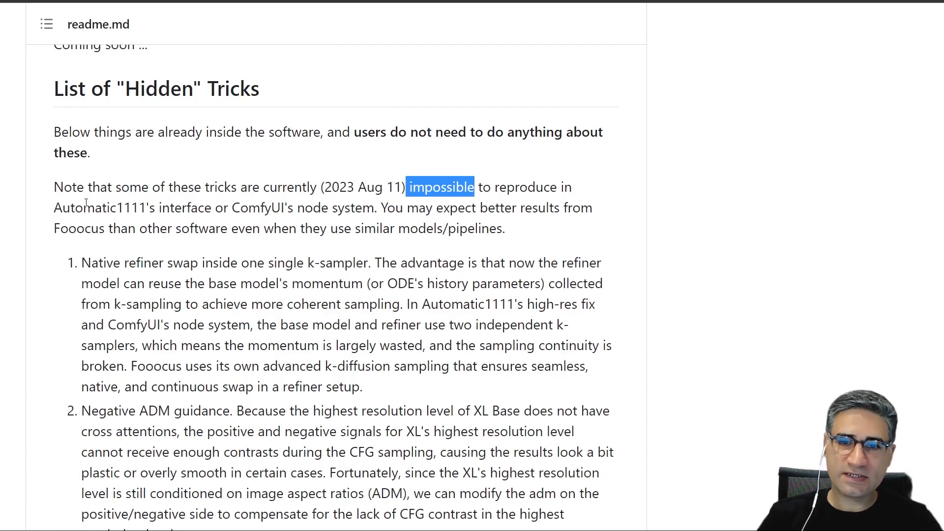
{"action": "left_click", "coordinate": [240, 208]}
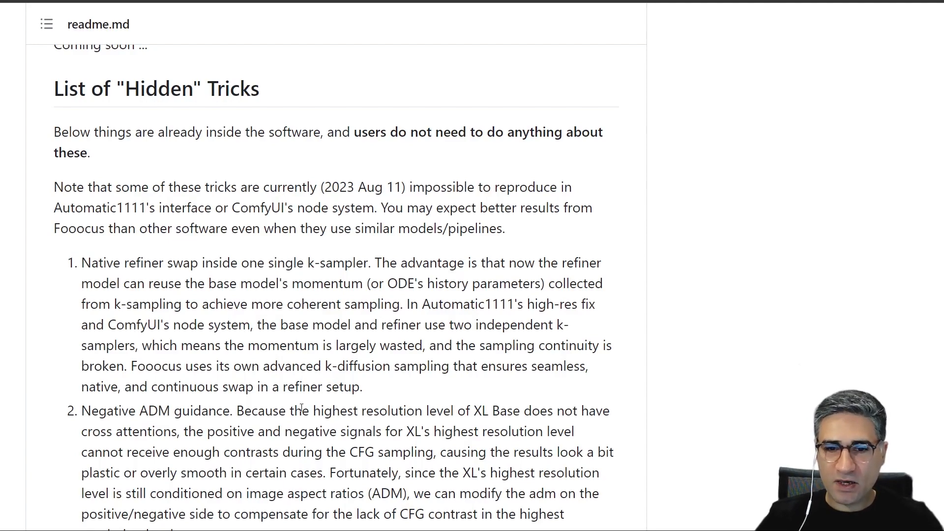
{"action": "scroll", "coordinate": [92, 213], "scroll_direction": "down", "scroll_amount": 5}
{"action": "scroll", "coordinate": [91, 213], "scroll_direction": "down", "scroll_amount": 5}
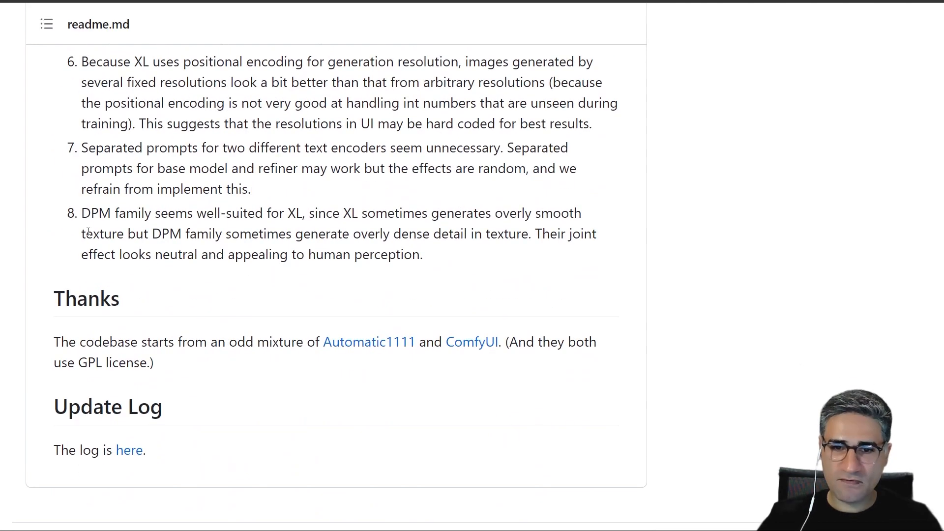
{"action": "scroll", "coordinate": [113, 276], "scroll_direction": "up", "scroll_amount": 4}
{"action": "scroll", "coordinate": [113, 276], "scroll_direction": "up", "scroll_amount": 3}
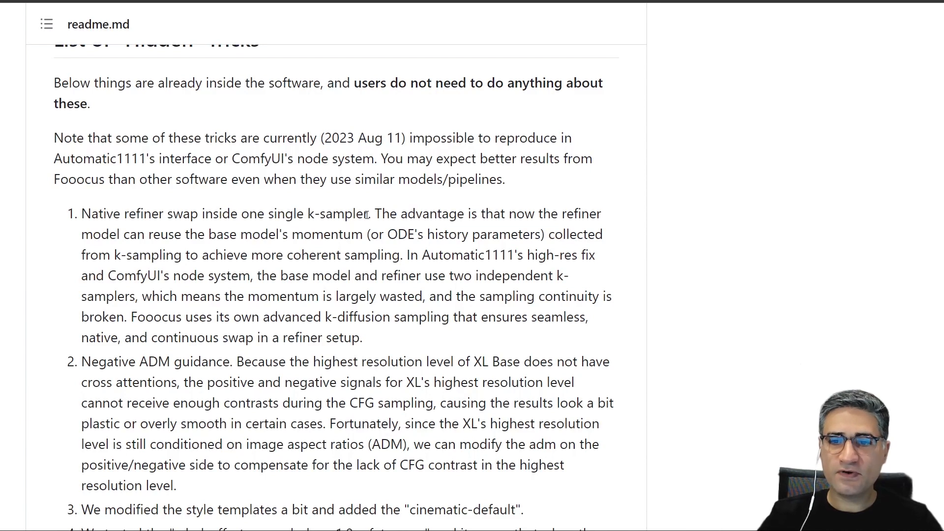
{"action": "left_click_drag", "start_coordinate": [369, 214], "coordinate": [307, 214]}
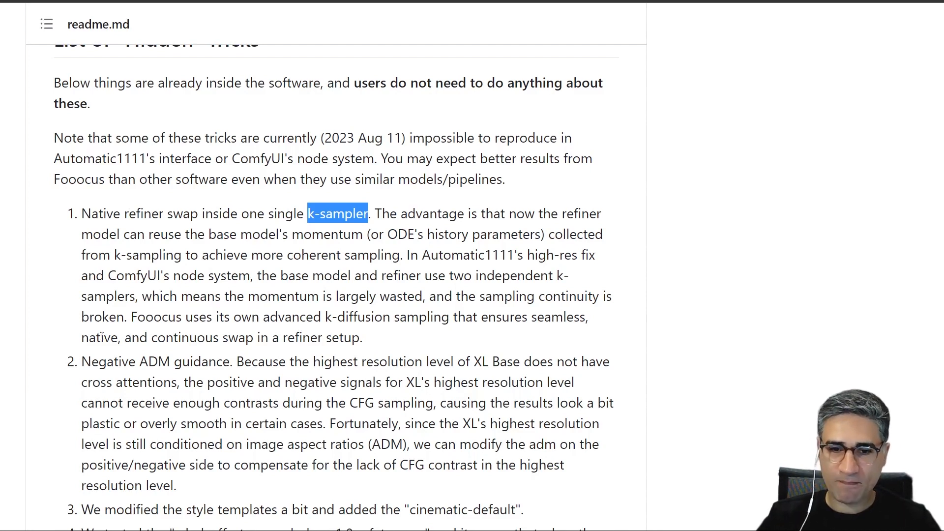
{"action": "left_click_drag", "start_coordinate": [82, 361], "coordinate": [191, 361]}
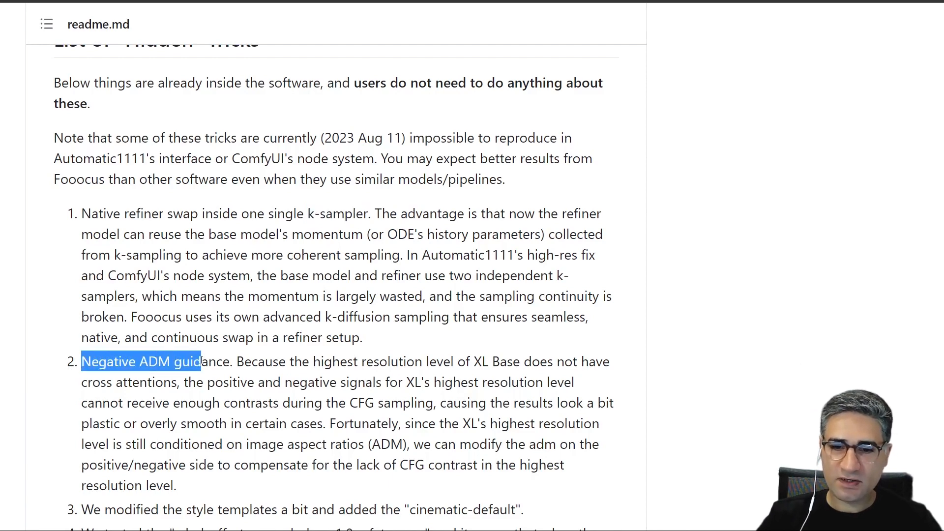
{"action": "scroll", "coordinate": [207, 376], "scroll_direction": "down", "scroll_amount": 1}
{"action": "scroll", "coordinate": [206, 378], "scroll_direction": "down", "scroll_amount": 1}
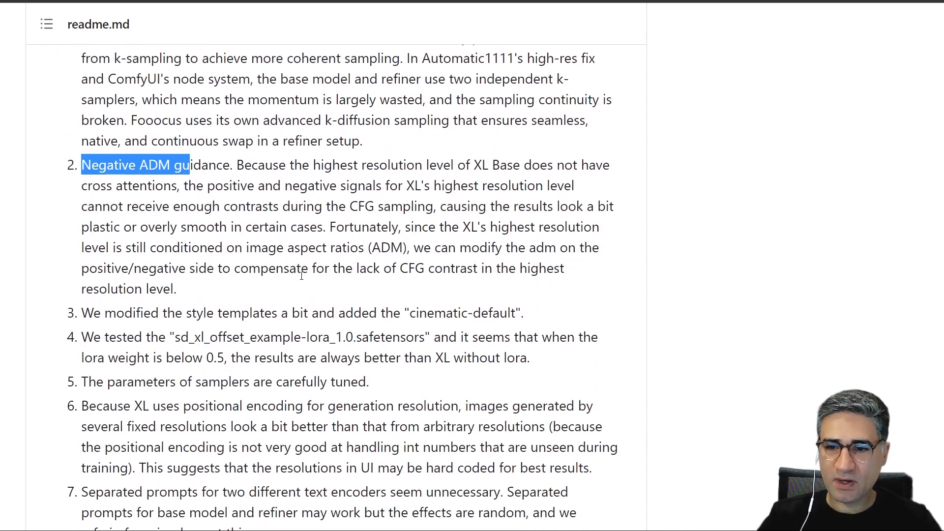
{"action": "scroll", "coordinate": [307, 288], "scroll_direction": "up", "scroll_amount": 1}
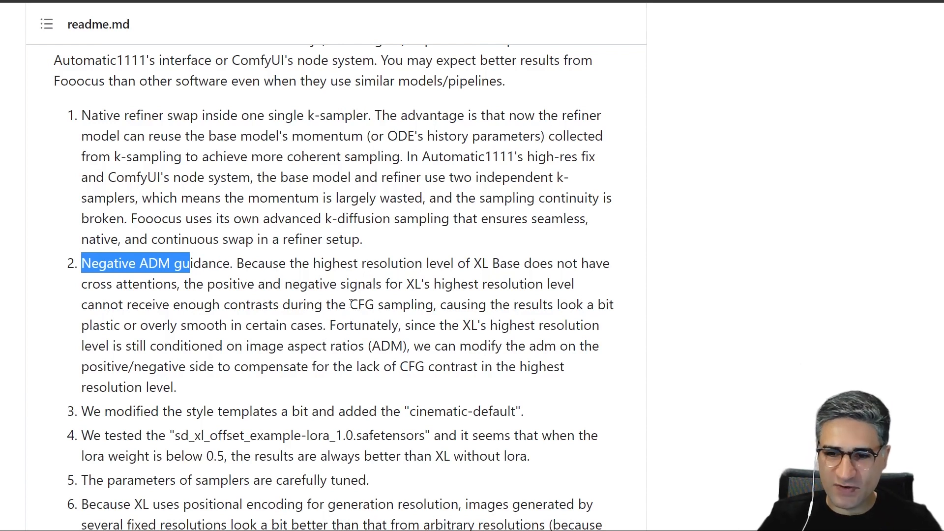
{"action": "left_click", "coordinate": [351, 303]}
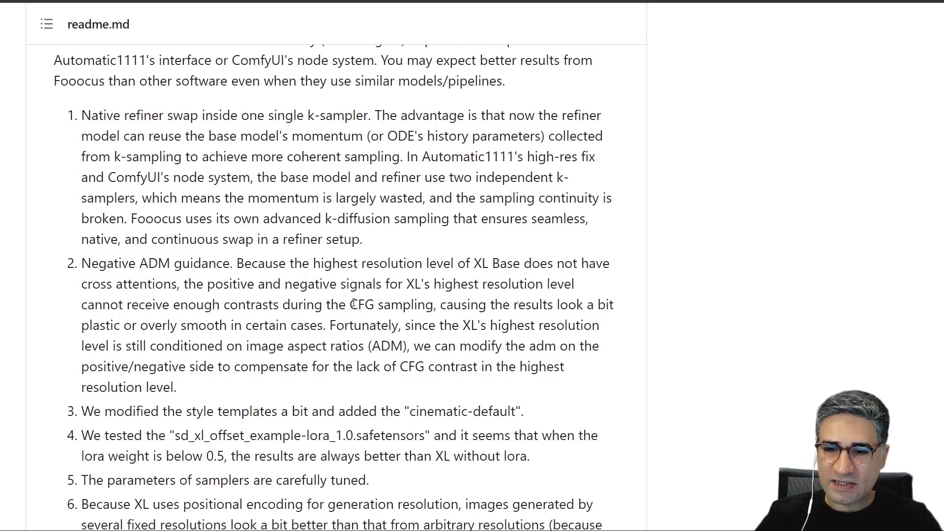
{"action": "left_click_drag", "start_coordinate": [350, 305], "coordinate": [434, 304]}
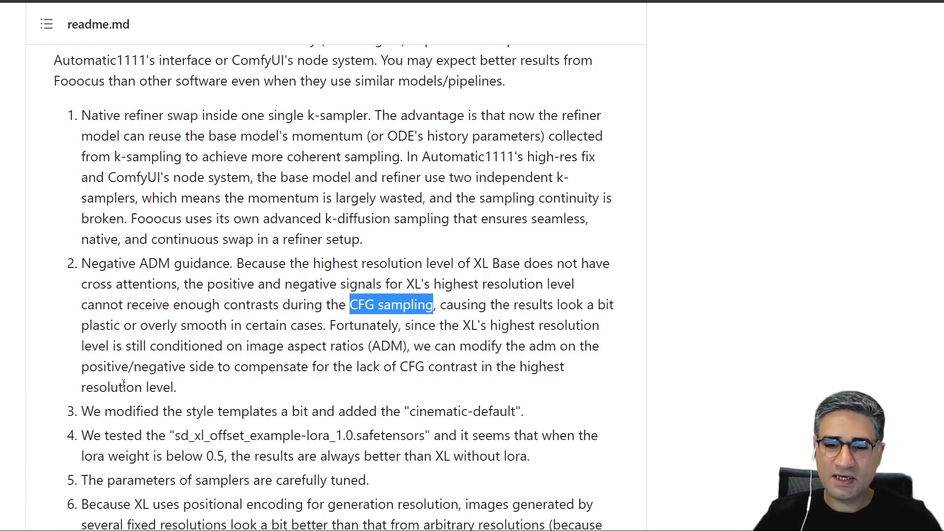
{"action": "scroll", "coordinate": [124, 384], "scroll_direction": "down", "scroll_amount": 2}
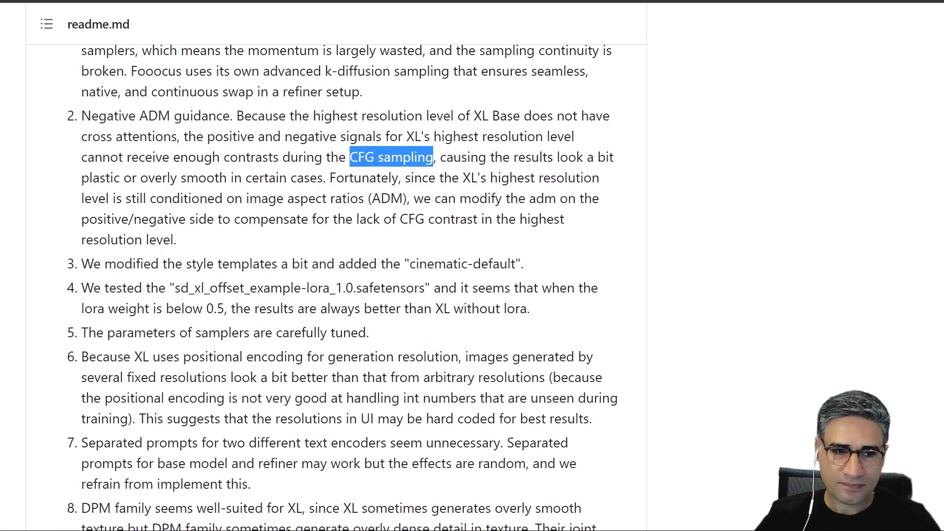
{"action": "triple_click", "coordinate": [85, 263]}
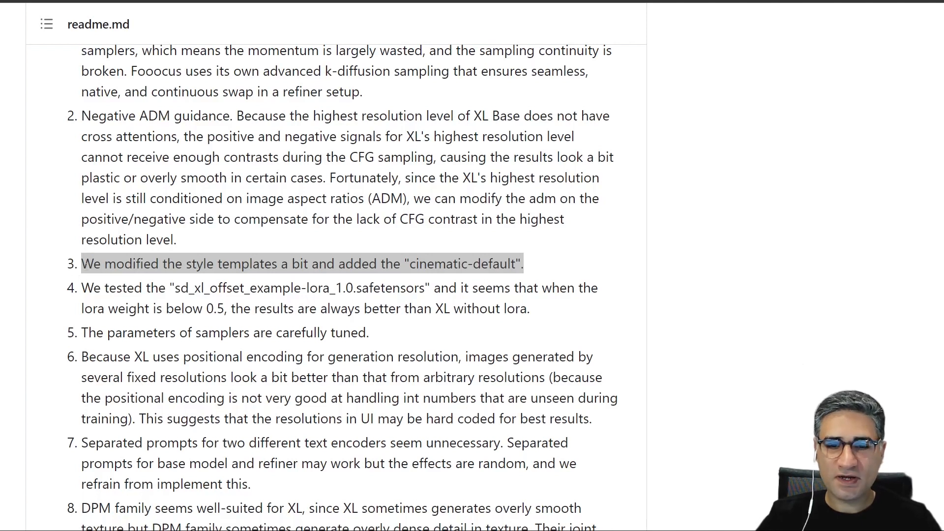
{"action": "left_click", "coordinate": [81, 265]}
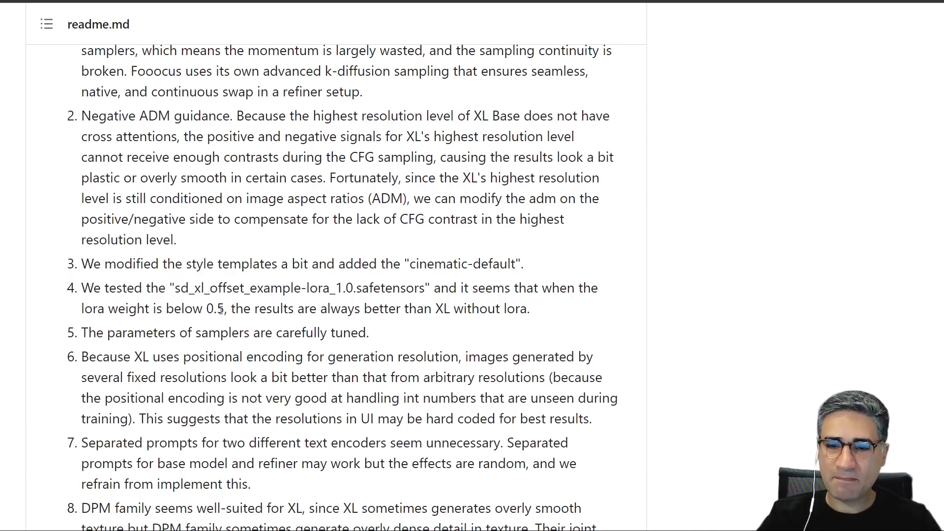
{"action": "left_click_drag", "start_coordinate": [224, 308], "coordinate": [207, 309]}
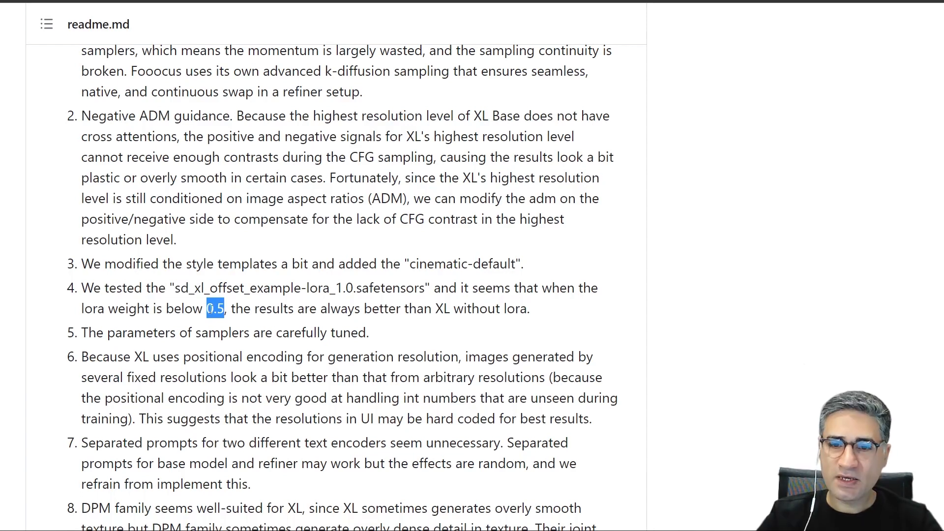
{"action": "left_click", "coordinate": [87, 334]}
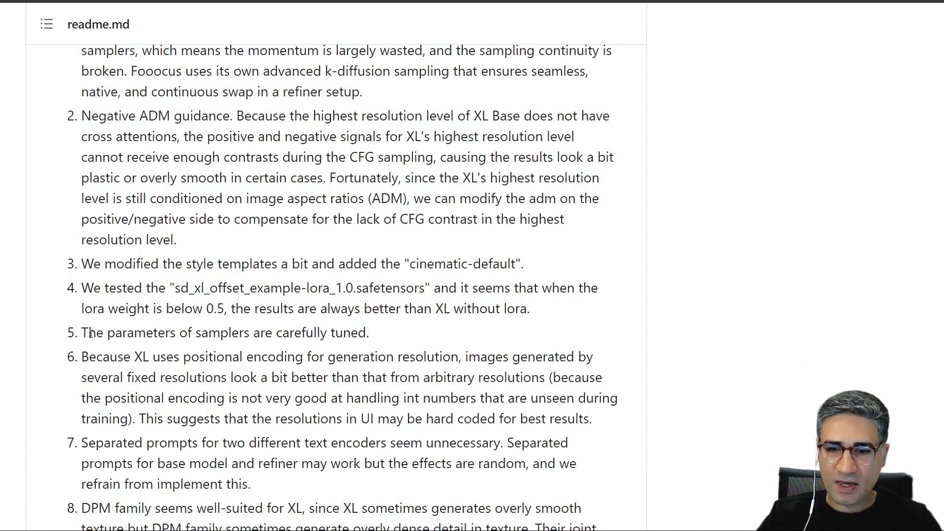
{"action": "left_click_drag", "start_coordinate": [86, 334], "coordinate": [351, 333]}
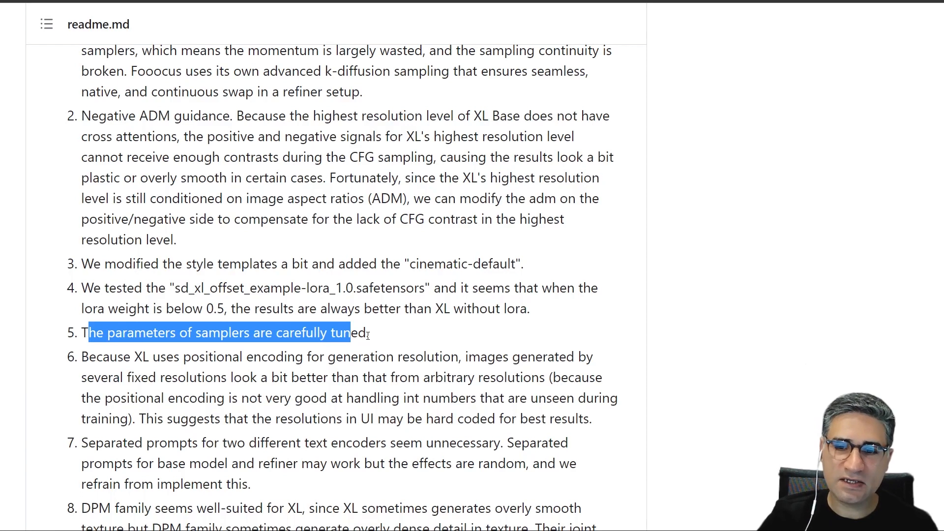
{"action": "left_click", "coordinate": [368, 334]}
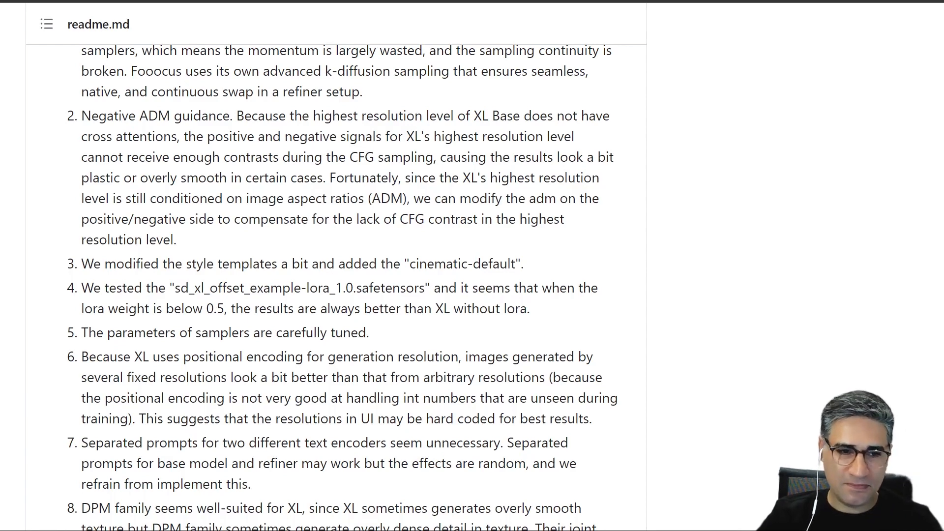
{"action": "scroll", "coordinate": [83, 210], "scroll_direction": "down", "scroll_amount": 2}
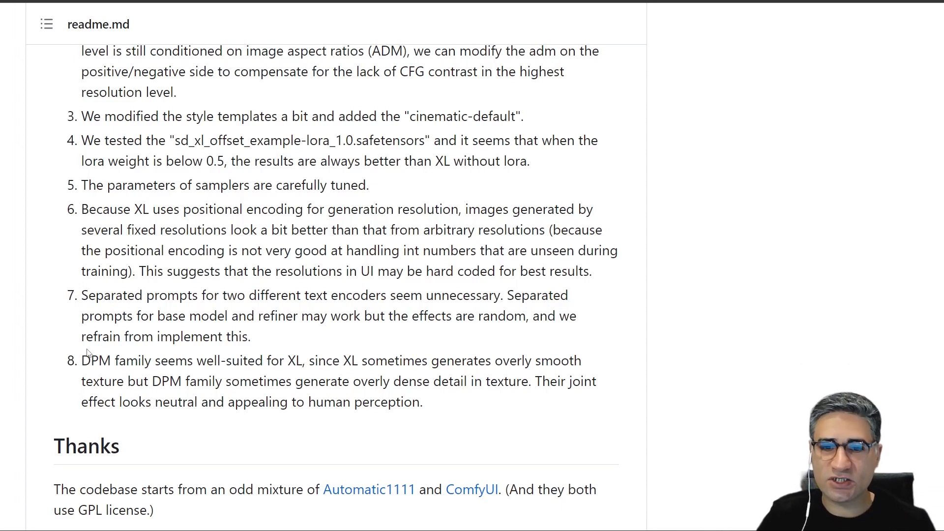
{"action": "left_click_drag", "start_coordinate": [83, 295], "coordinate": [283, 340]}
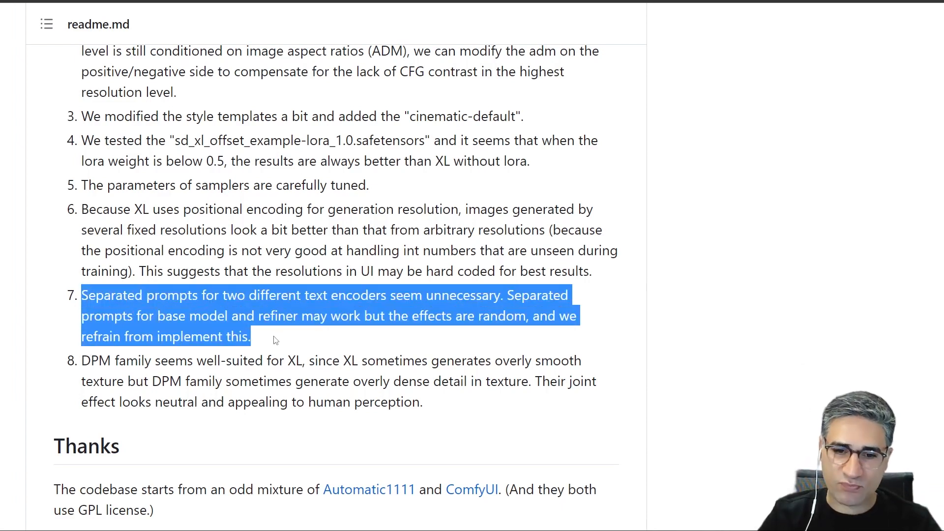
{"action": "left_click", "coordinate": [83, 370]}
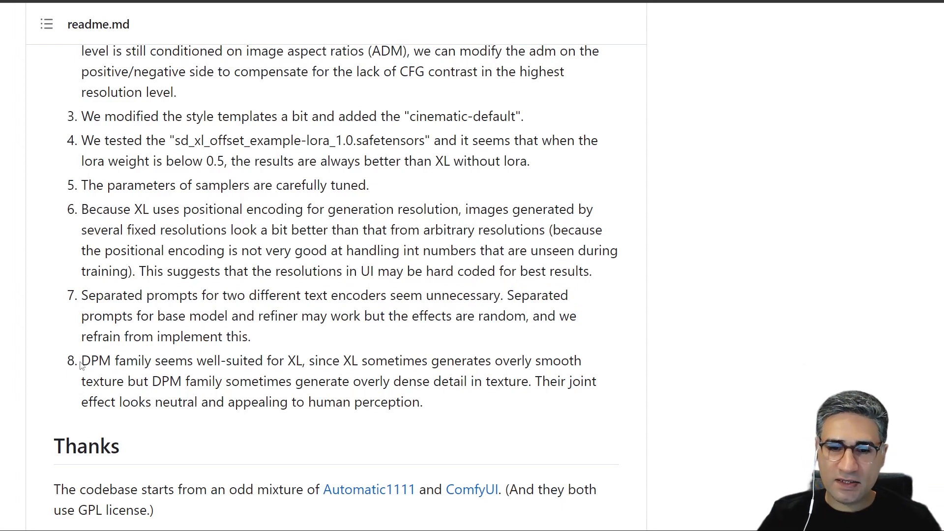
{"action": "left_click_drag", "start_coordinate": [81, 361], "coordinate": [111, 361]}
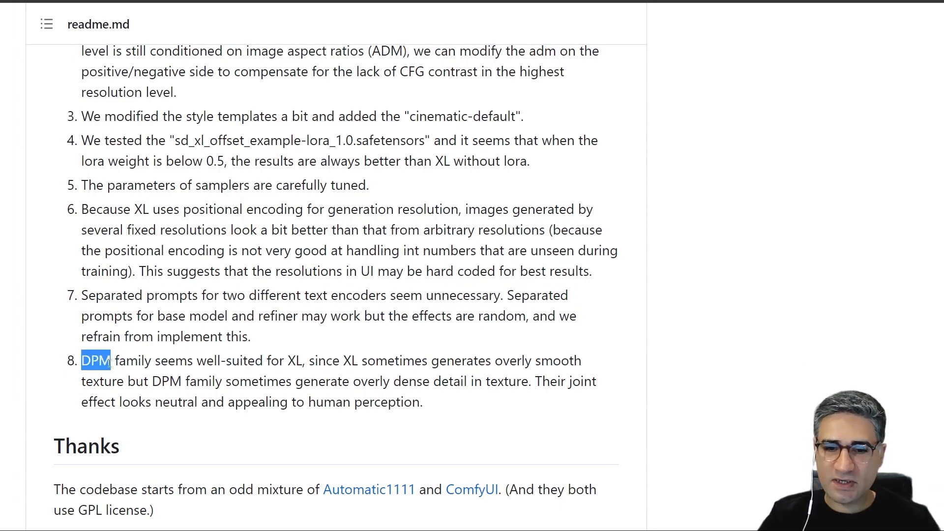
{"action": "left_click", "coordinate": [83, 361]}
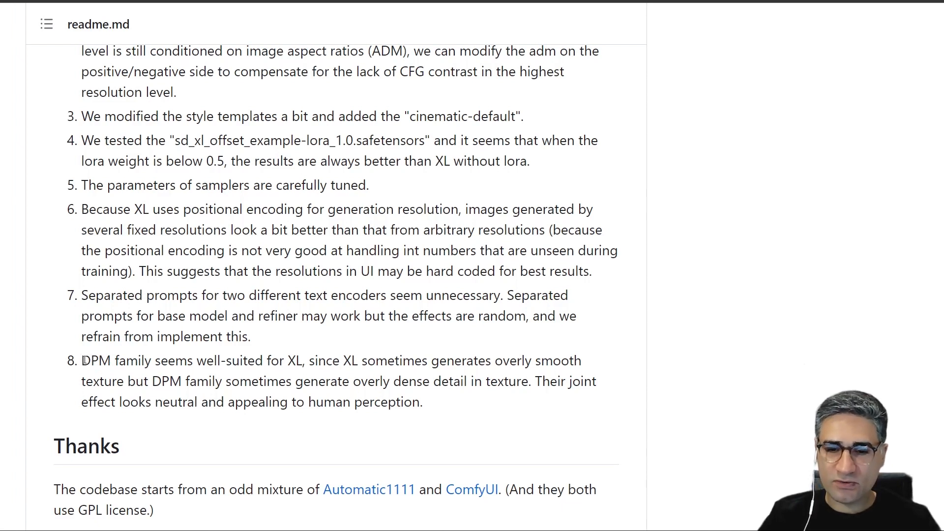
{"action": "left_click_drag", "start_coordinate": [81, 361], "coordinate": [436, 411]}
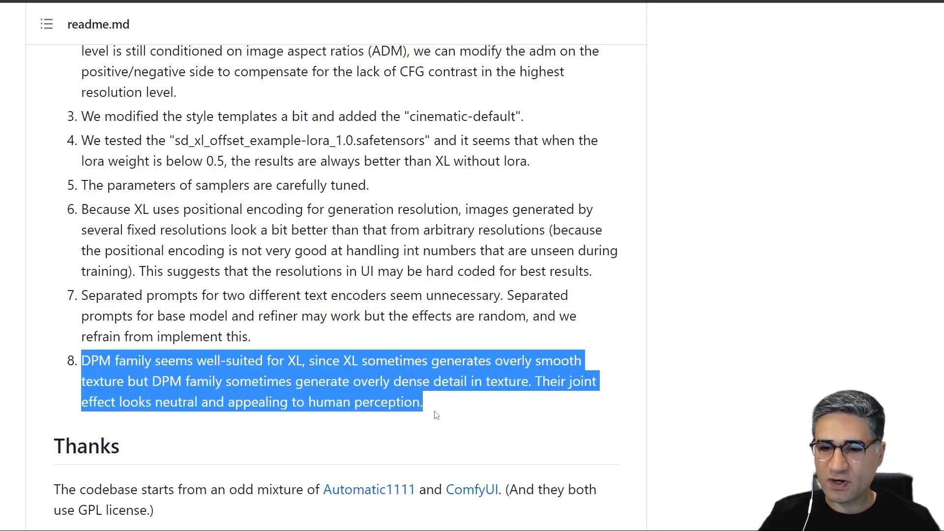
{"action": "left_click", "coordinate": [141, 377]}
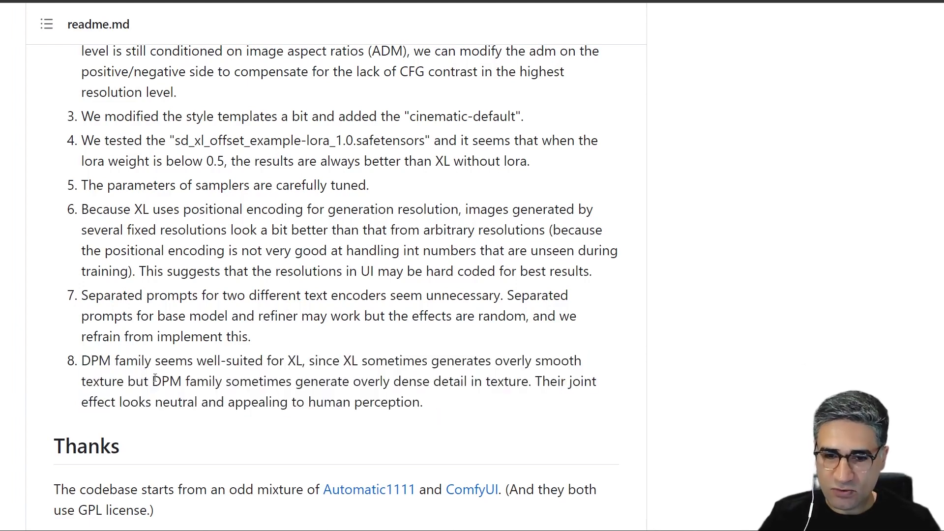
{"action": "double_click", "coordinate": [87, 361]}
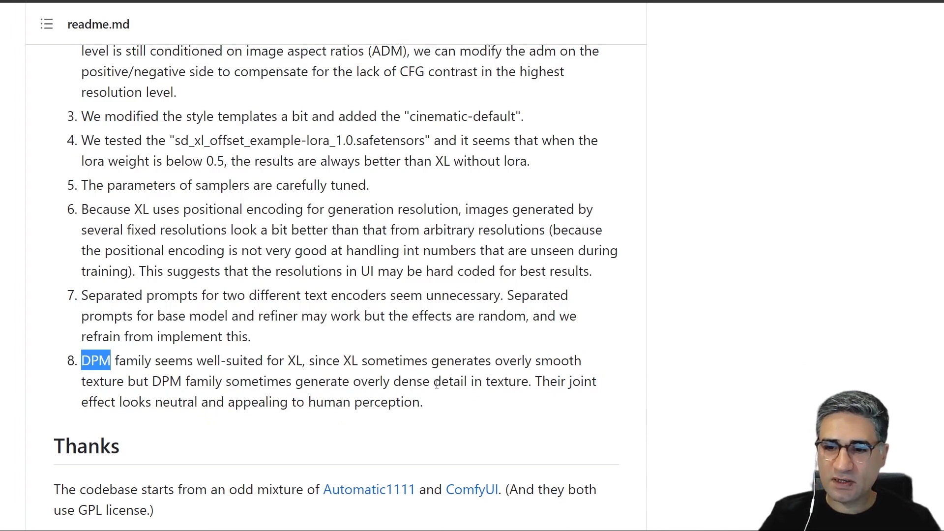
{"action": "left_click_drag", "start_coordinate": [434, 381], "coordinate": [528, 381]}
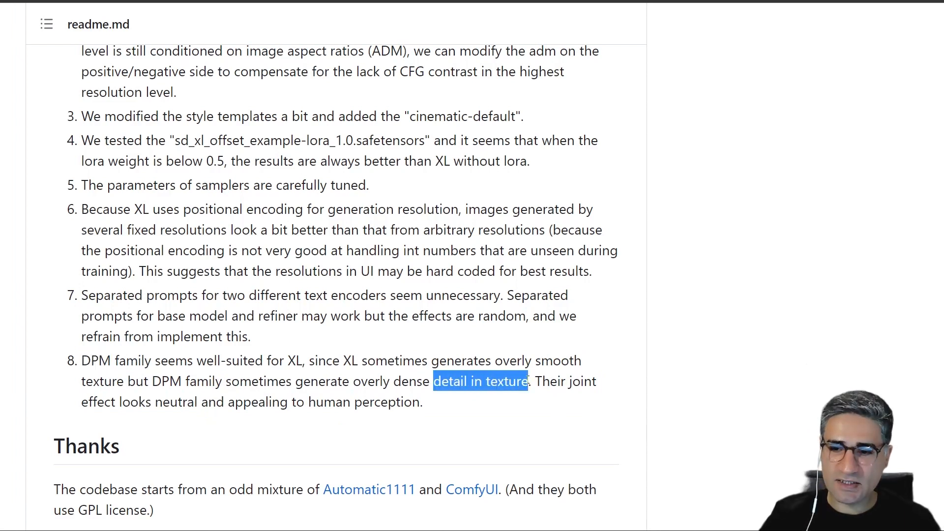
{"action": "scroll", "coordinate": [347, 375], "scroll_direction": "down", "scroll_amount": 3}
{"action": "scroll", "coordinate": [280, 420], "scroll_direction": "up", "scroll_amount": 8}
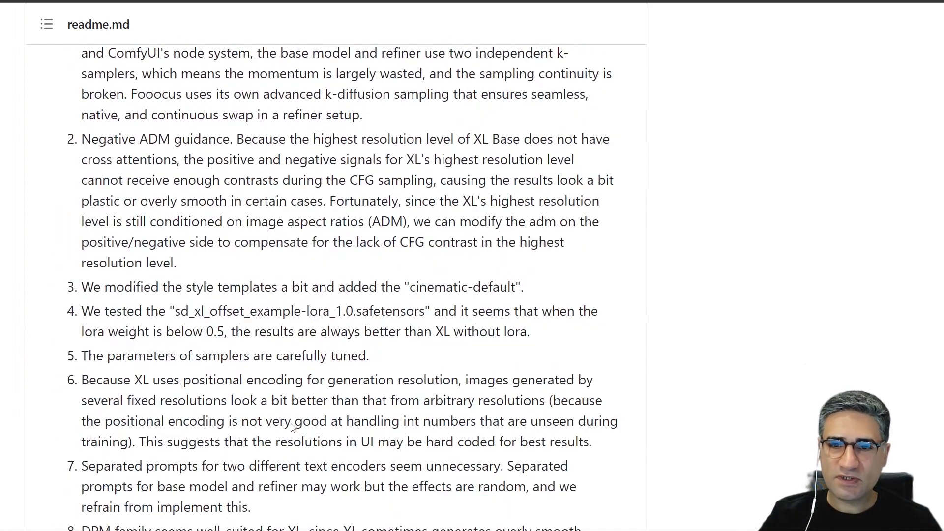
{"action": "scroll", "coordinate": [293, 426], "scroll_direction": "up", "scroll_amount": 10}
{"action": "scroll", "coordinate": [293, 426], "scroll_direction": "up", "scroll_amount": 5}
{"action": "scroll", "coordinate": [292, 426], "scroll_direction": "up", "scroll_amount": 5}
{"action": "scroll", "coordinate": [289, 396], "scroll_direction": "up", "scroll_amount": 5}
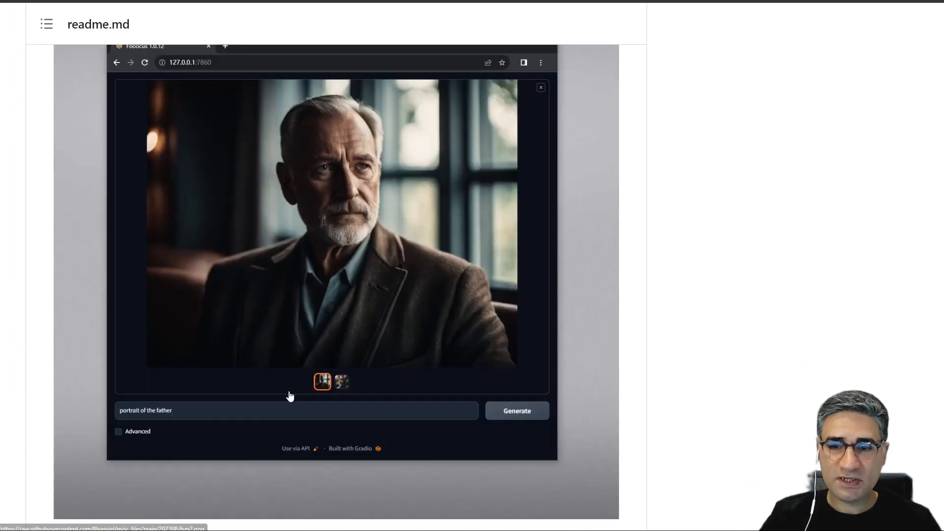
{"action": "scroll", "coordinate": [290, 397], "scroll_direction": "up", "scroll_amount": 5}
{"action": "scroll", "coordinate": [318, 425], "scroll_direction": "up", "scroll_amount": 5}
{"action": "scroll", "coordinate": [319, 424], "scroll_direction": "up", "scroll_amount": 3}
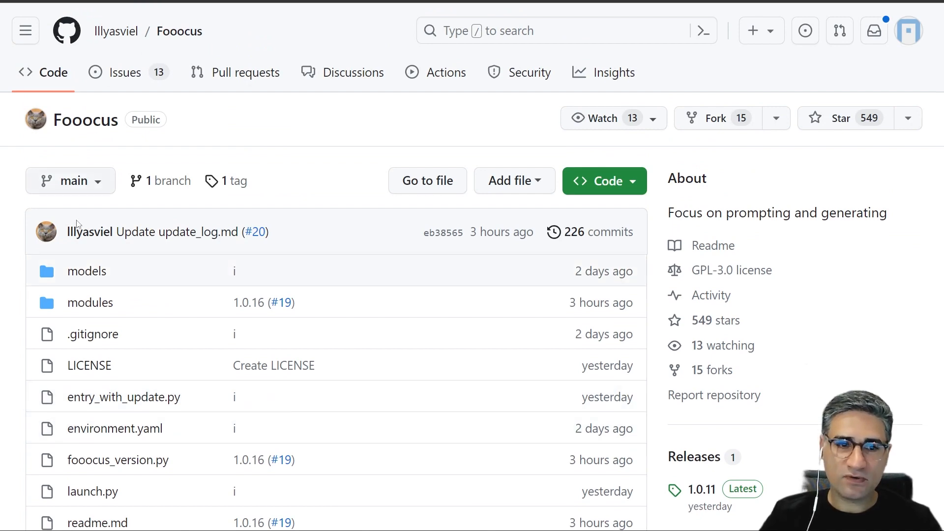
{"action": "scroll", "coordinate": [185, 273], "scroll_direction": "down", "scroll_amount": 8}
{"action": "scroll", "coordinate": [207, 280], "scroll_direction": "down", "scroll_amount": 3}
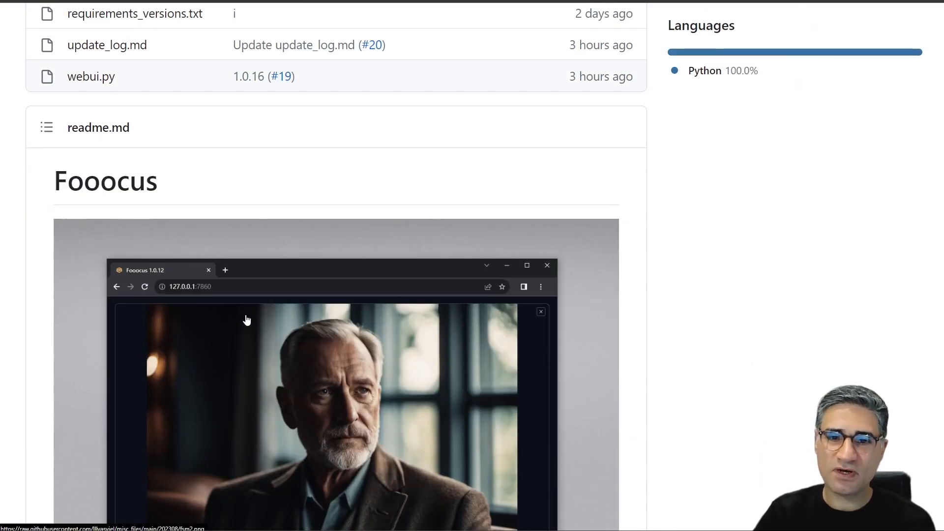
{"action": "scroll", "coordinate": [247, 320], "scroll_direction": "down", "scroll_amount": 3}
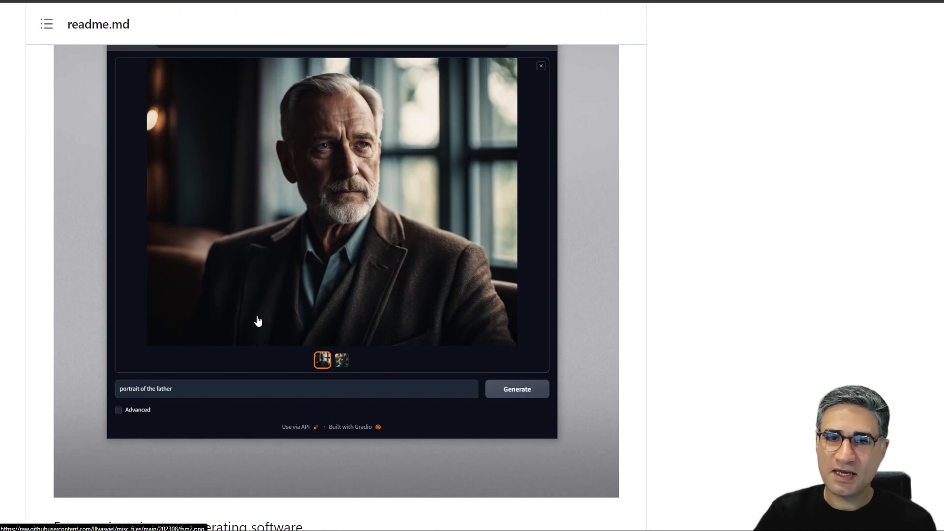
{"action": "scroll", "coordinate": [258, 321], "scroll_direction": "up", "scroll_amount": 1}
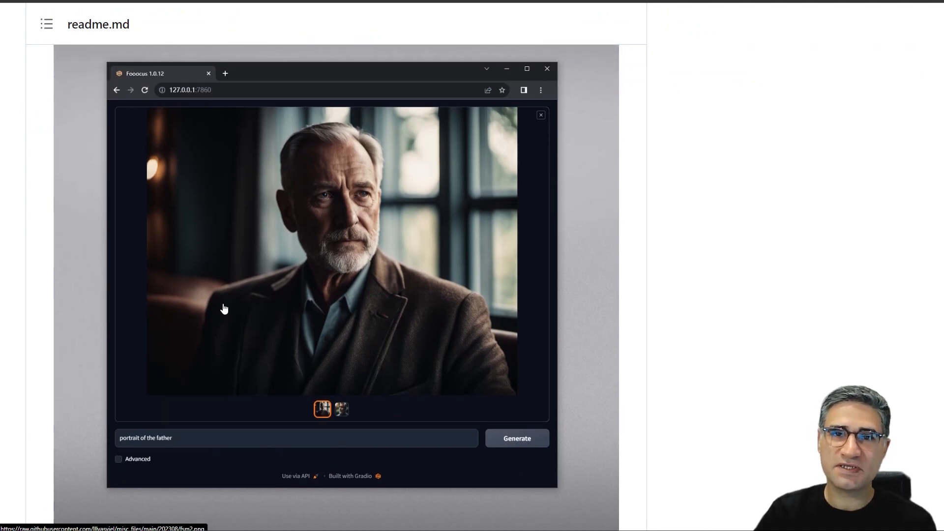